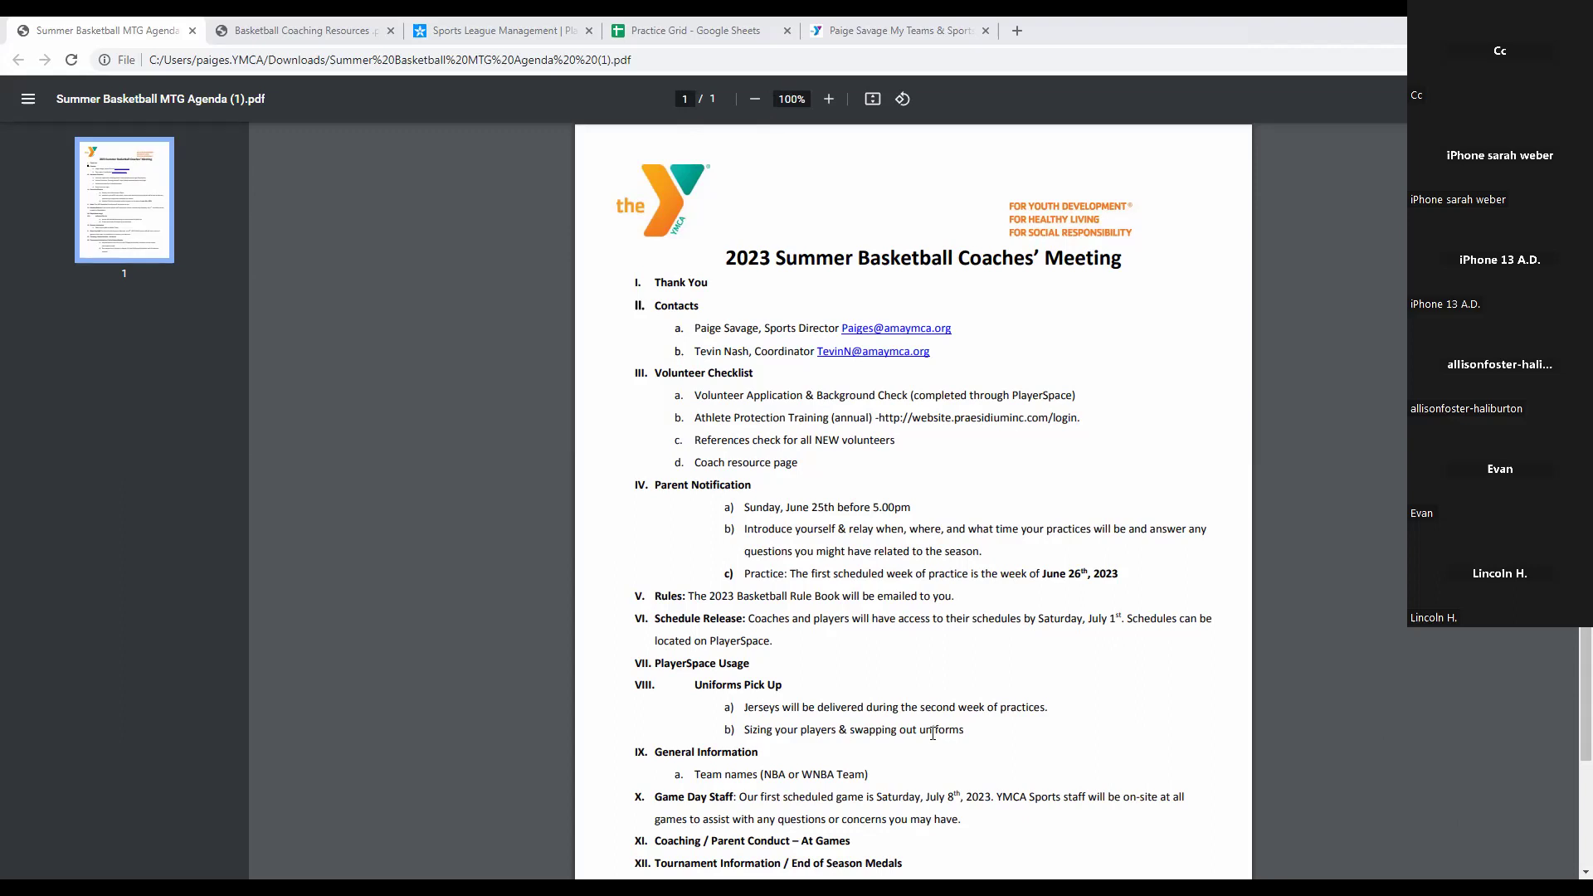
Look over the Basketball Coaching Resources PDF and the open North YMCA slots in the Practice Grid spreadsheet.
click(344, 26)
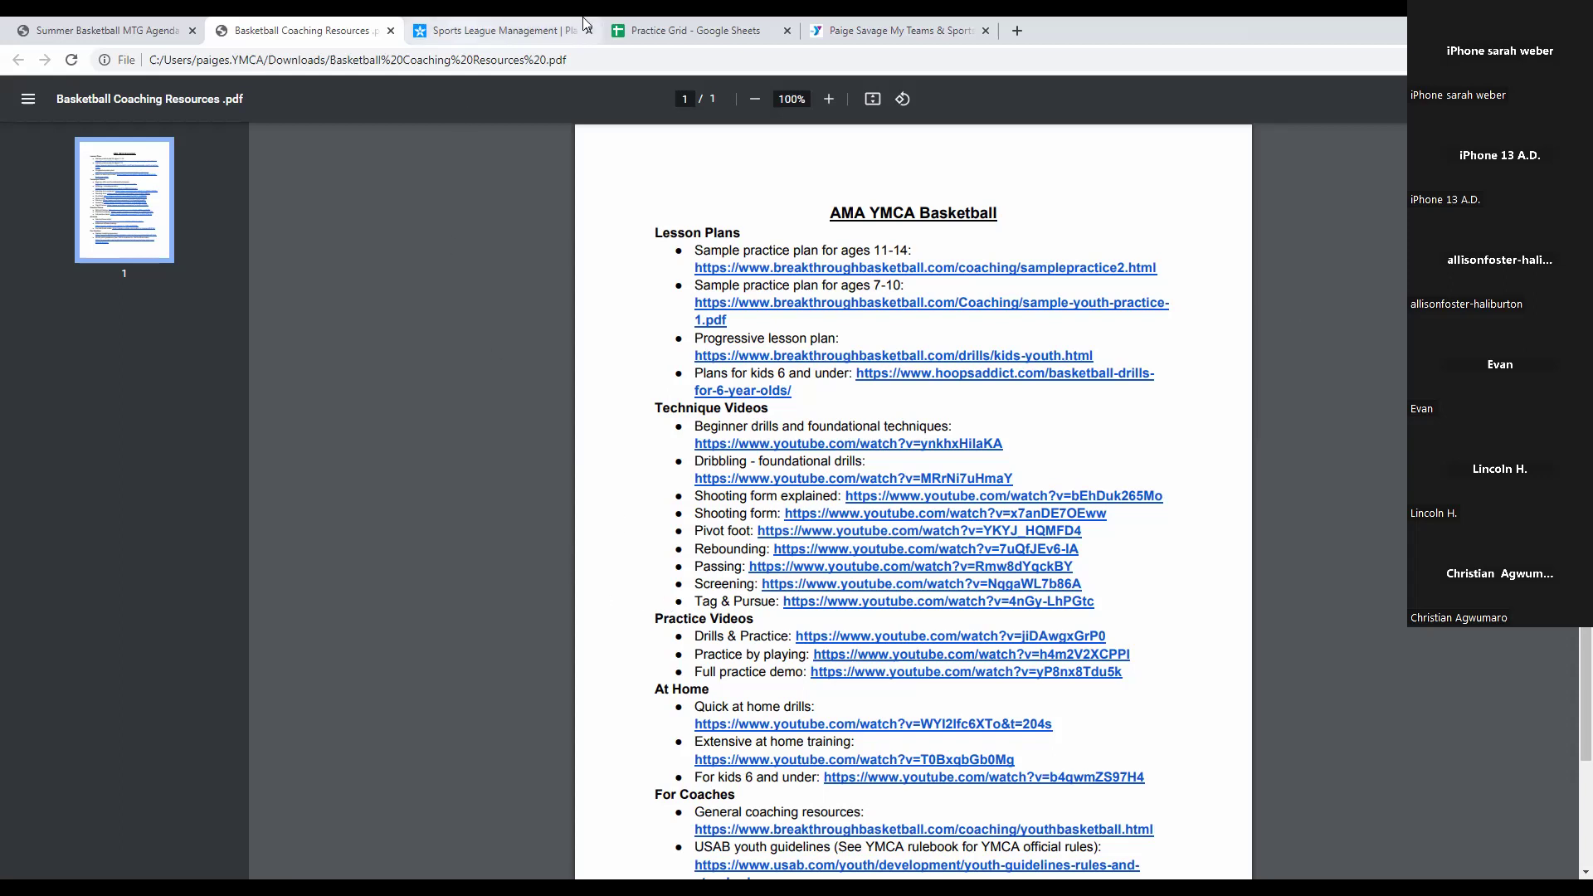
click(701, 23)
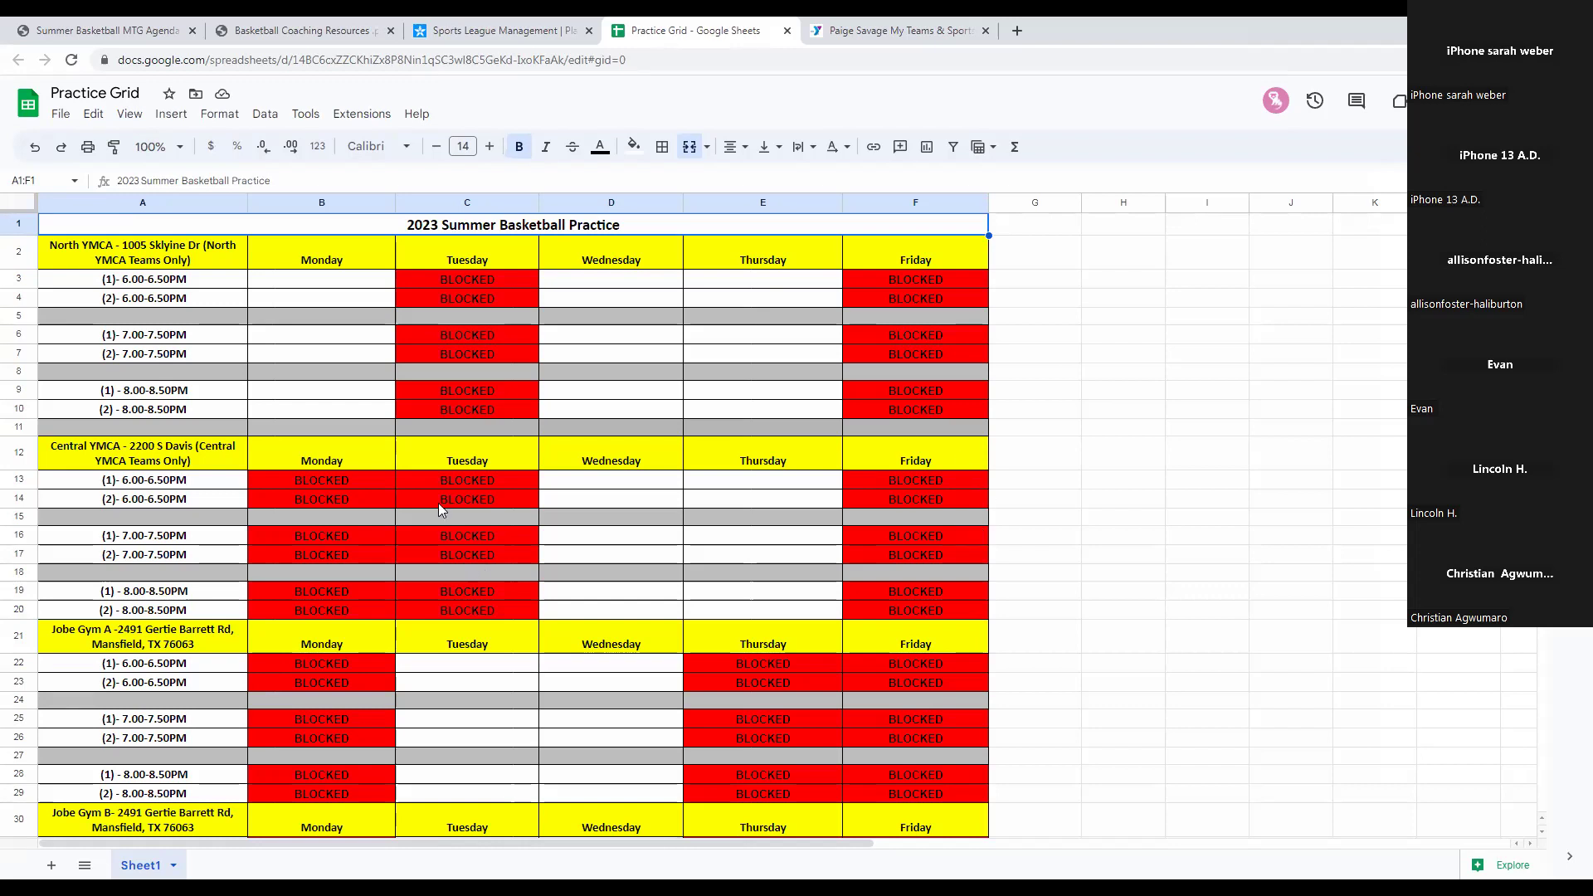
click(316, 298)
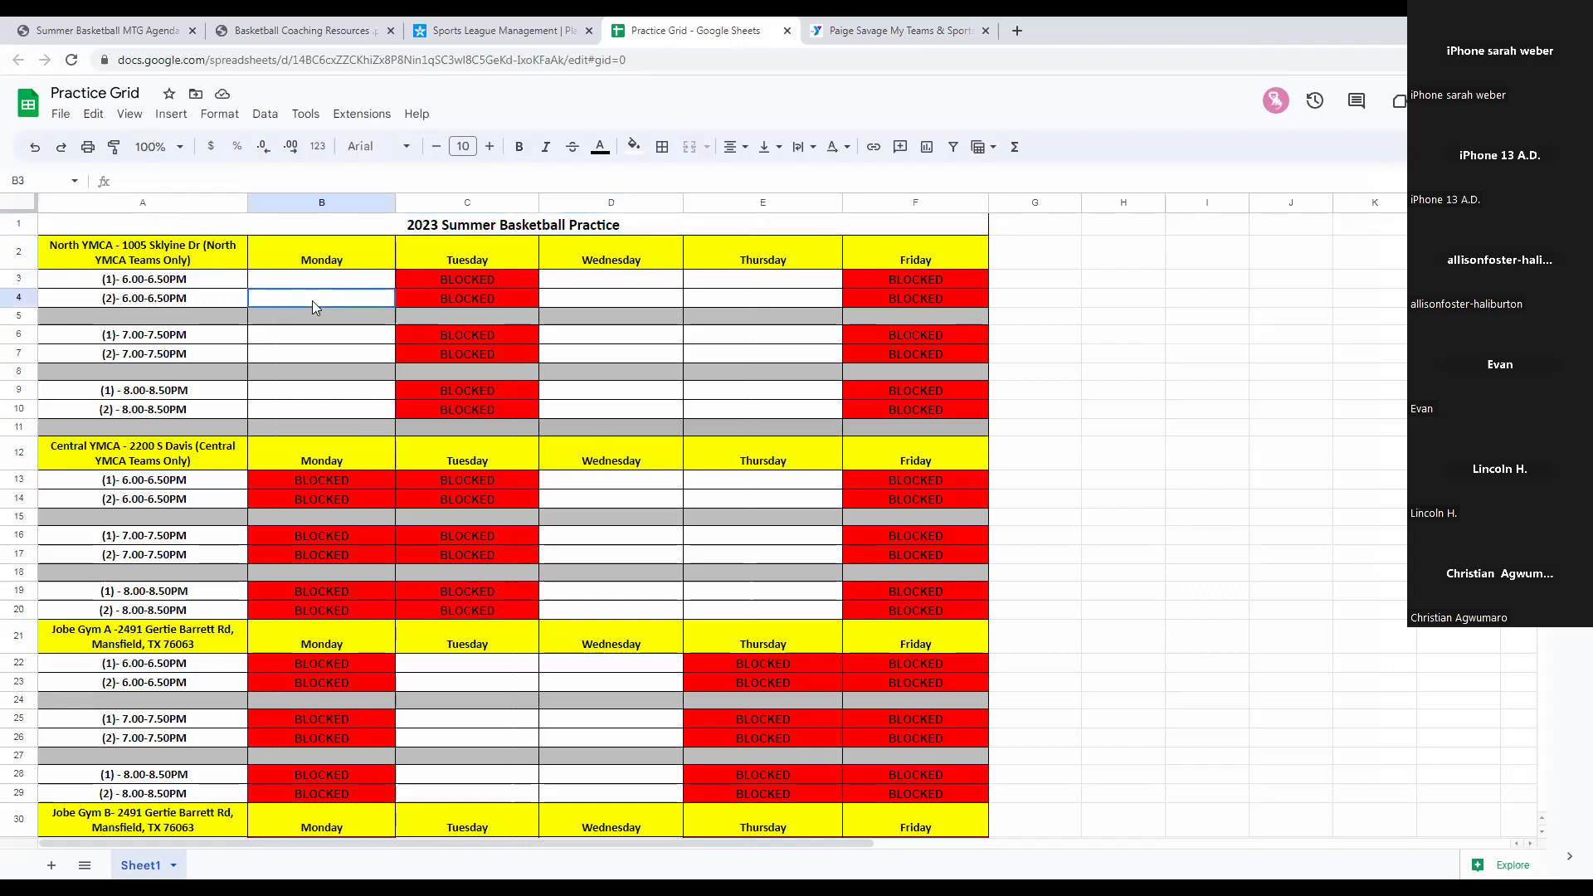
click(579, 299)
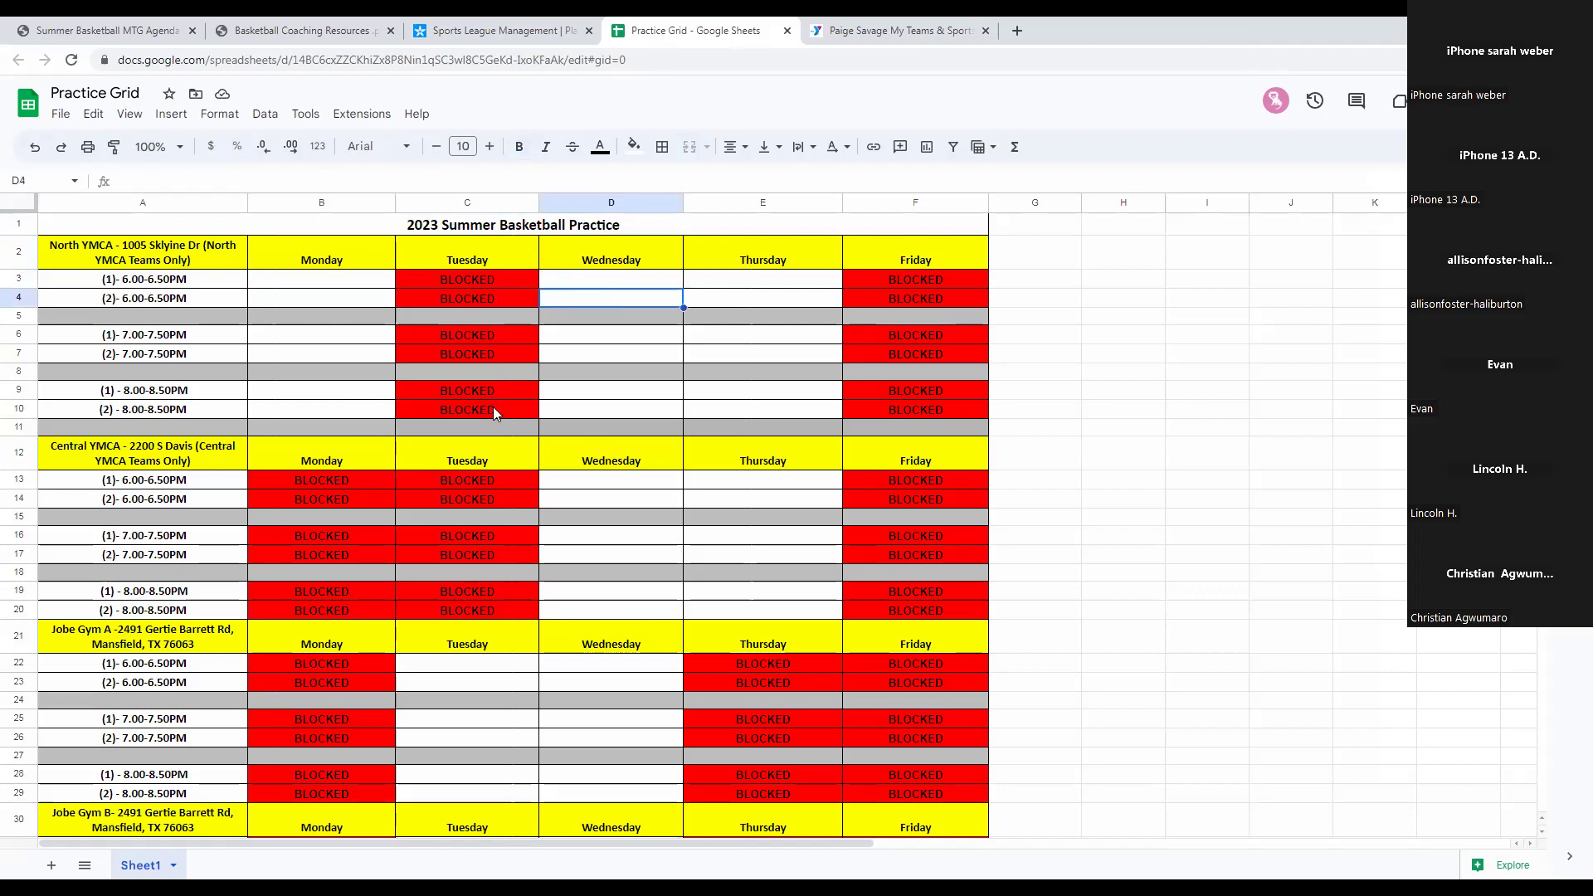
click(629, 357)
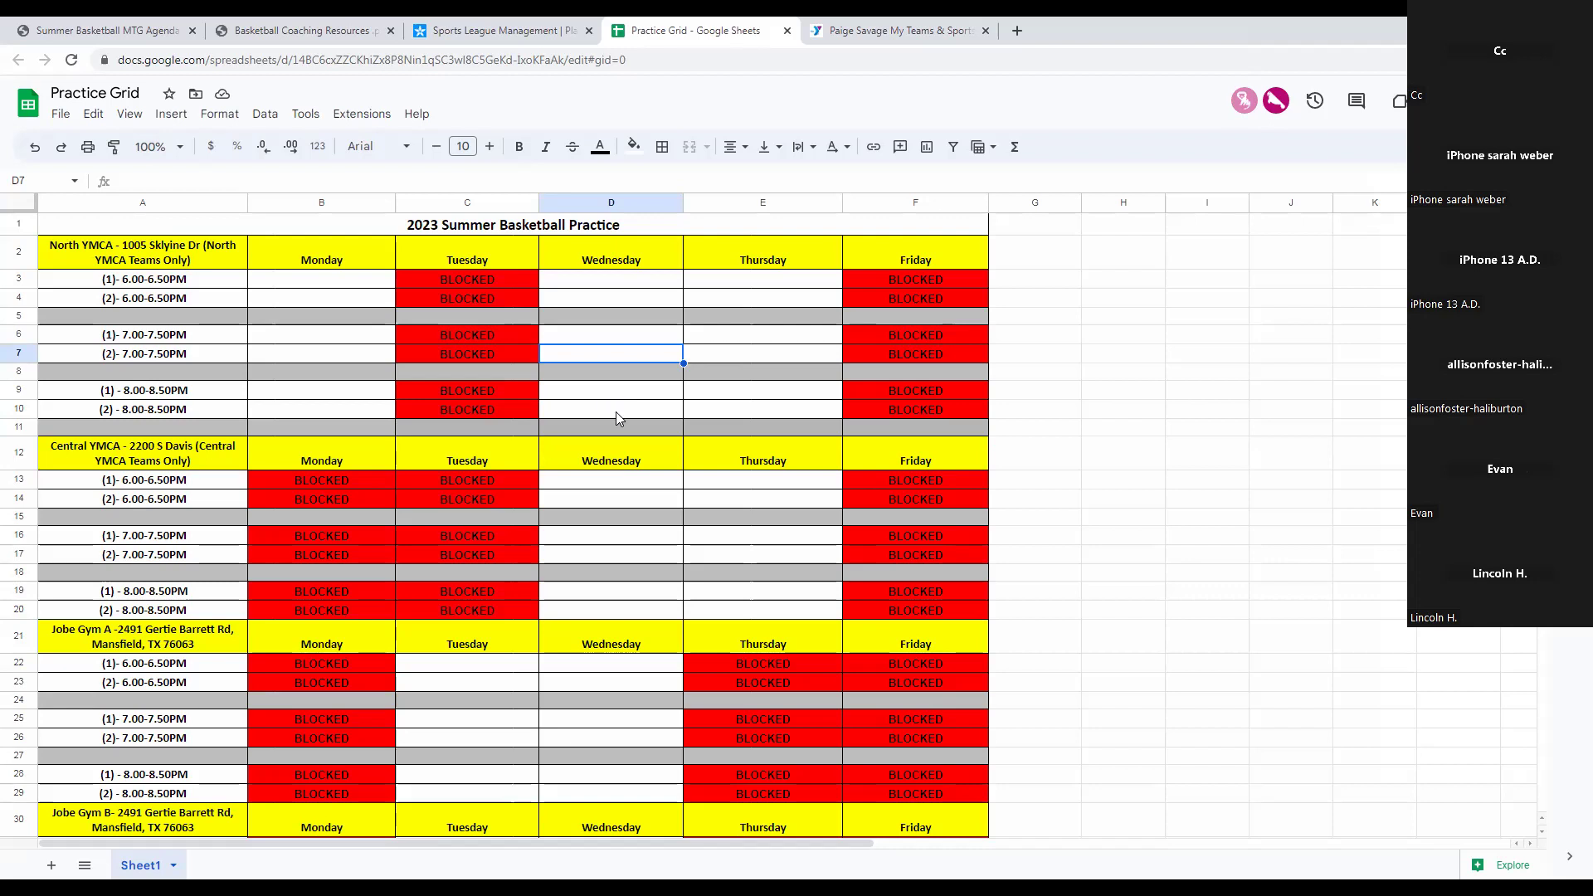
Go to the PlayerSpace website, open its sign-in and bring up the program director's account homepage.
click(510, 25)
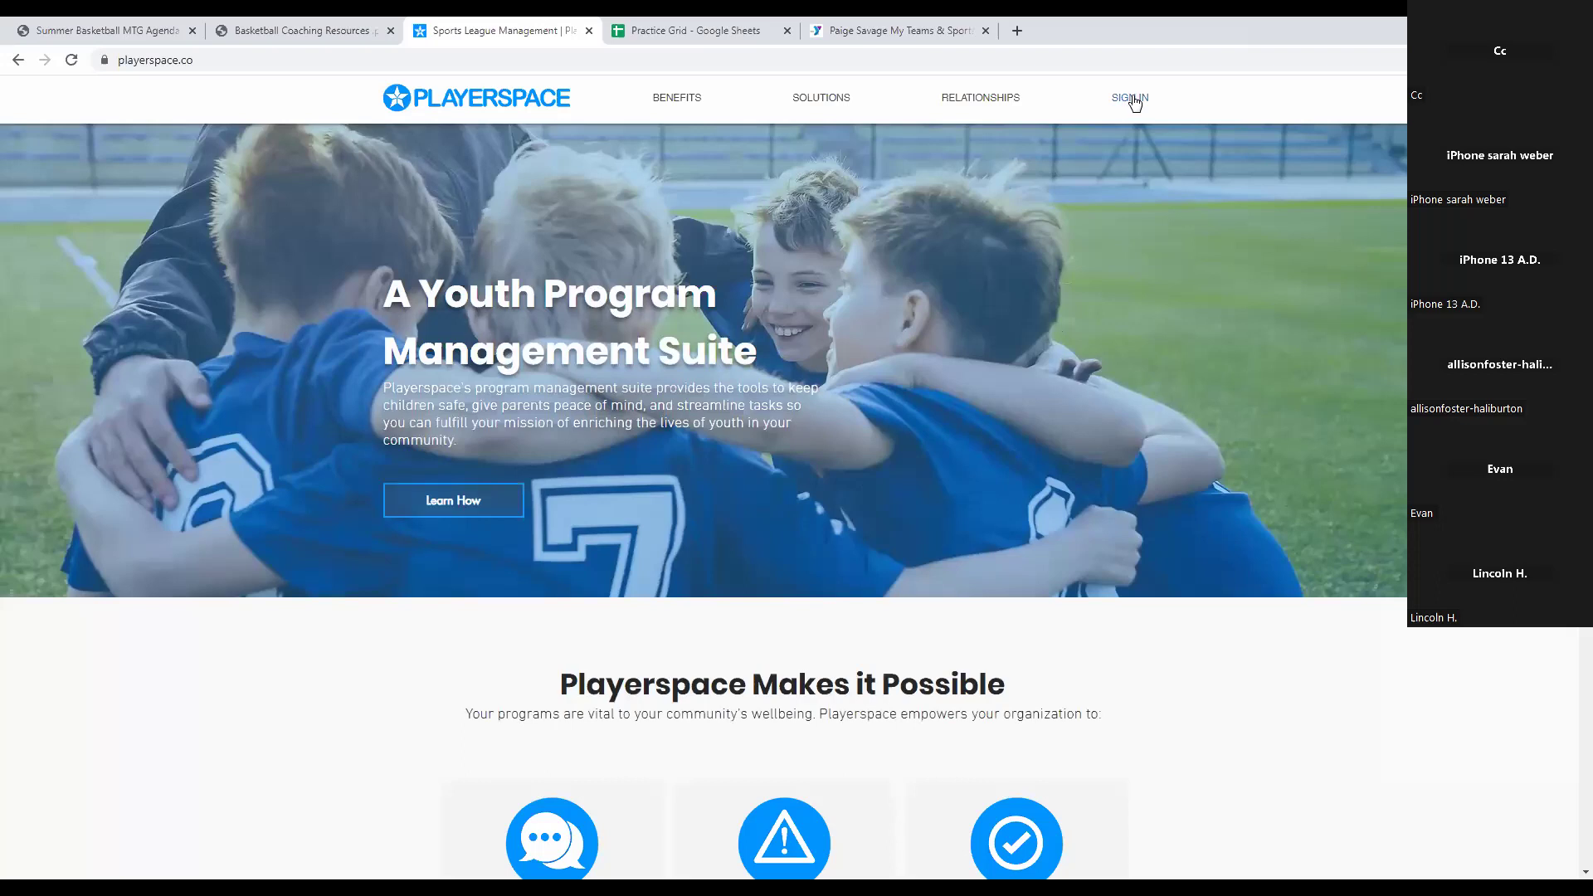
click(1132, 100)
click(1058, 27)
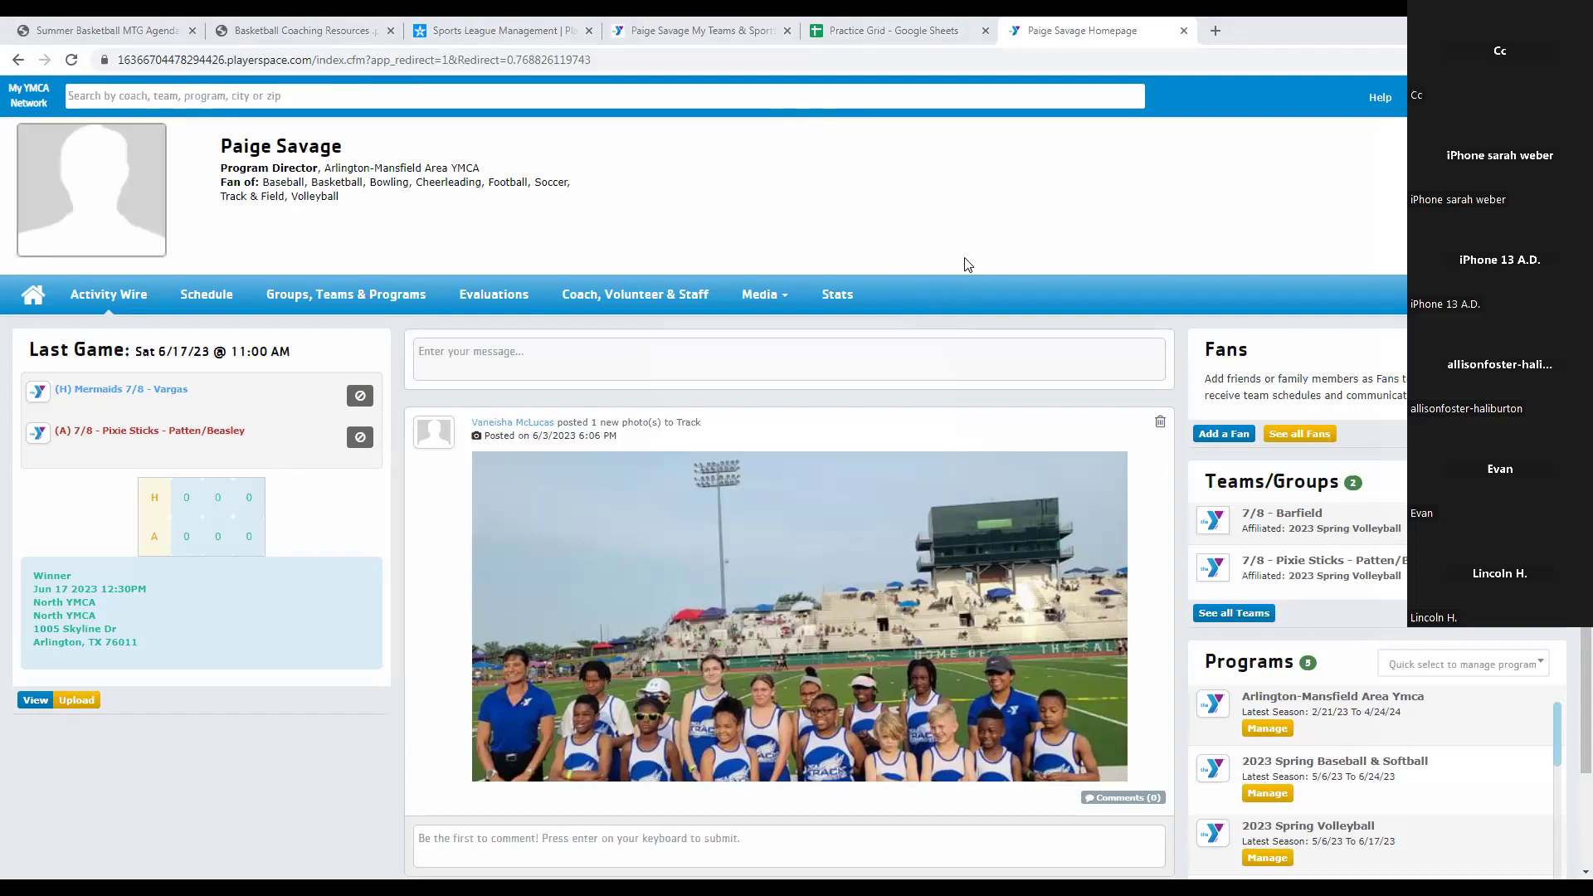
click(44, 289)
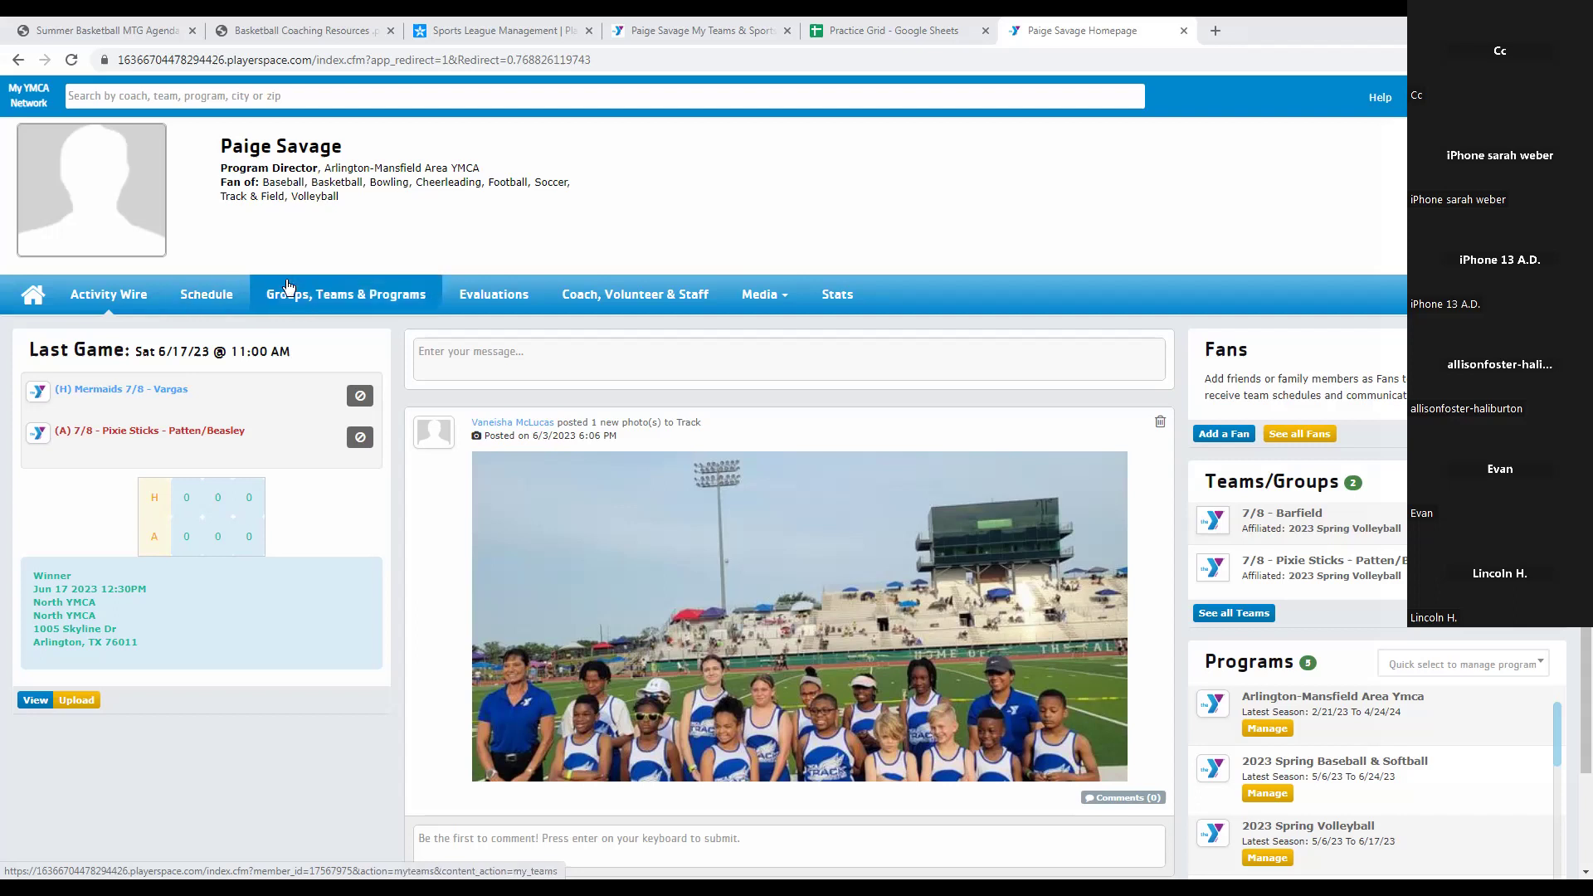
Open the account's Groups, Teams & Programs listing and browse the basketball teams.
click(374, 302)
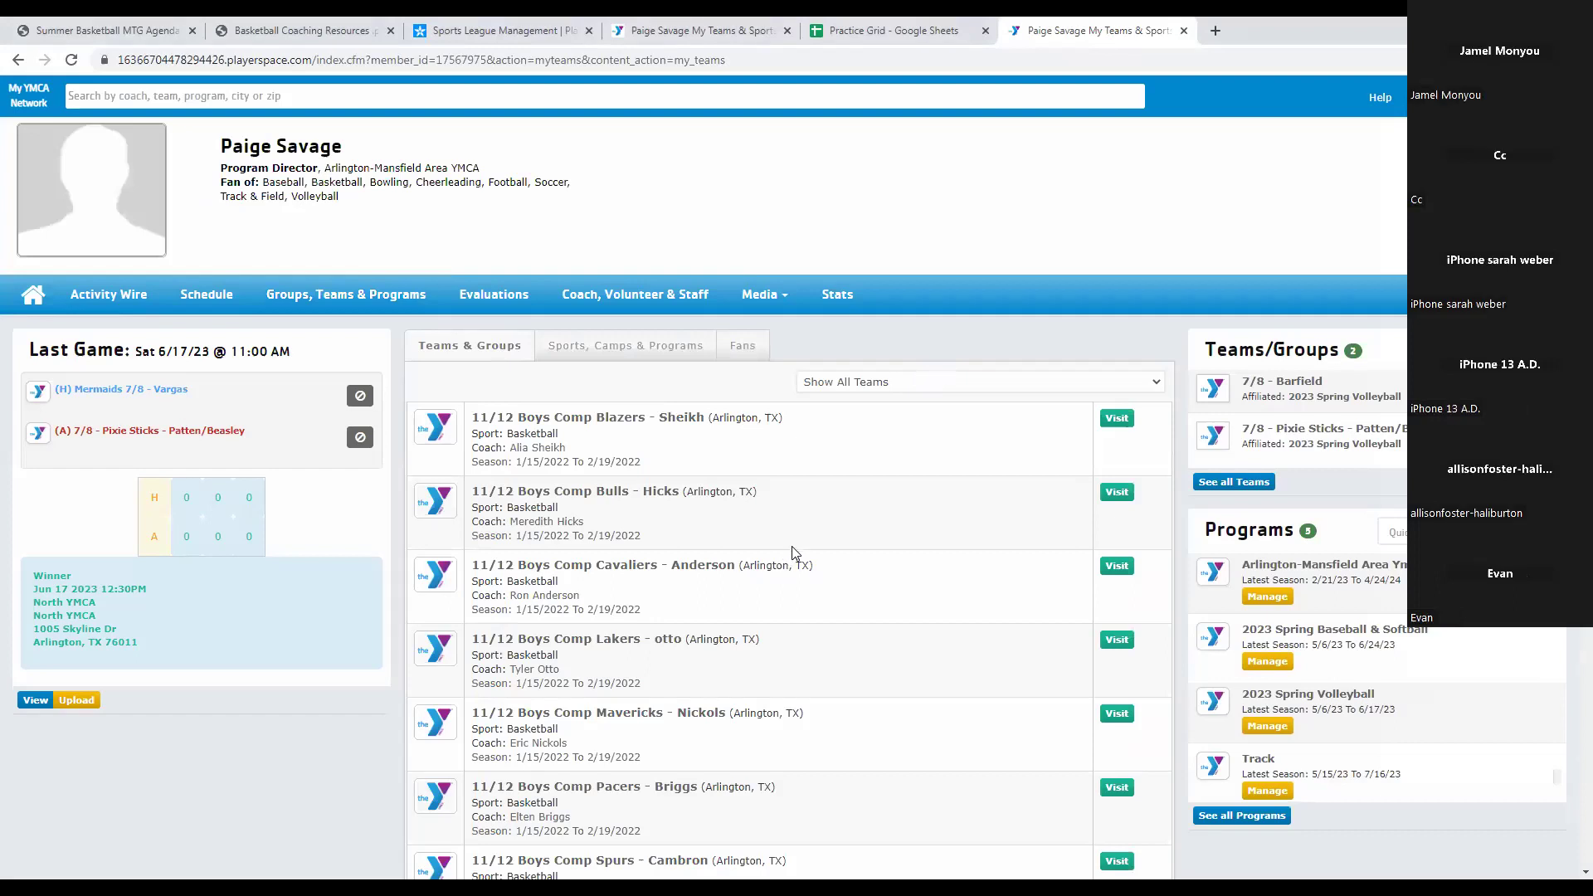
scroll(792, 546, down, 5)
scroll(793, 553, down, 2)
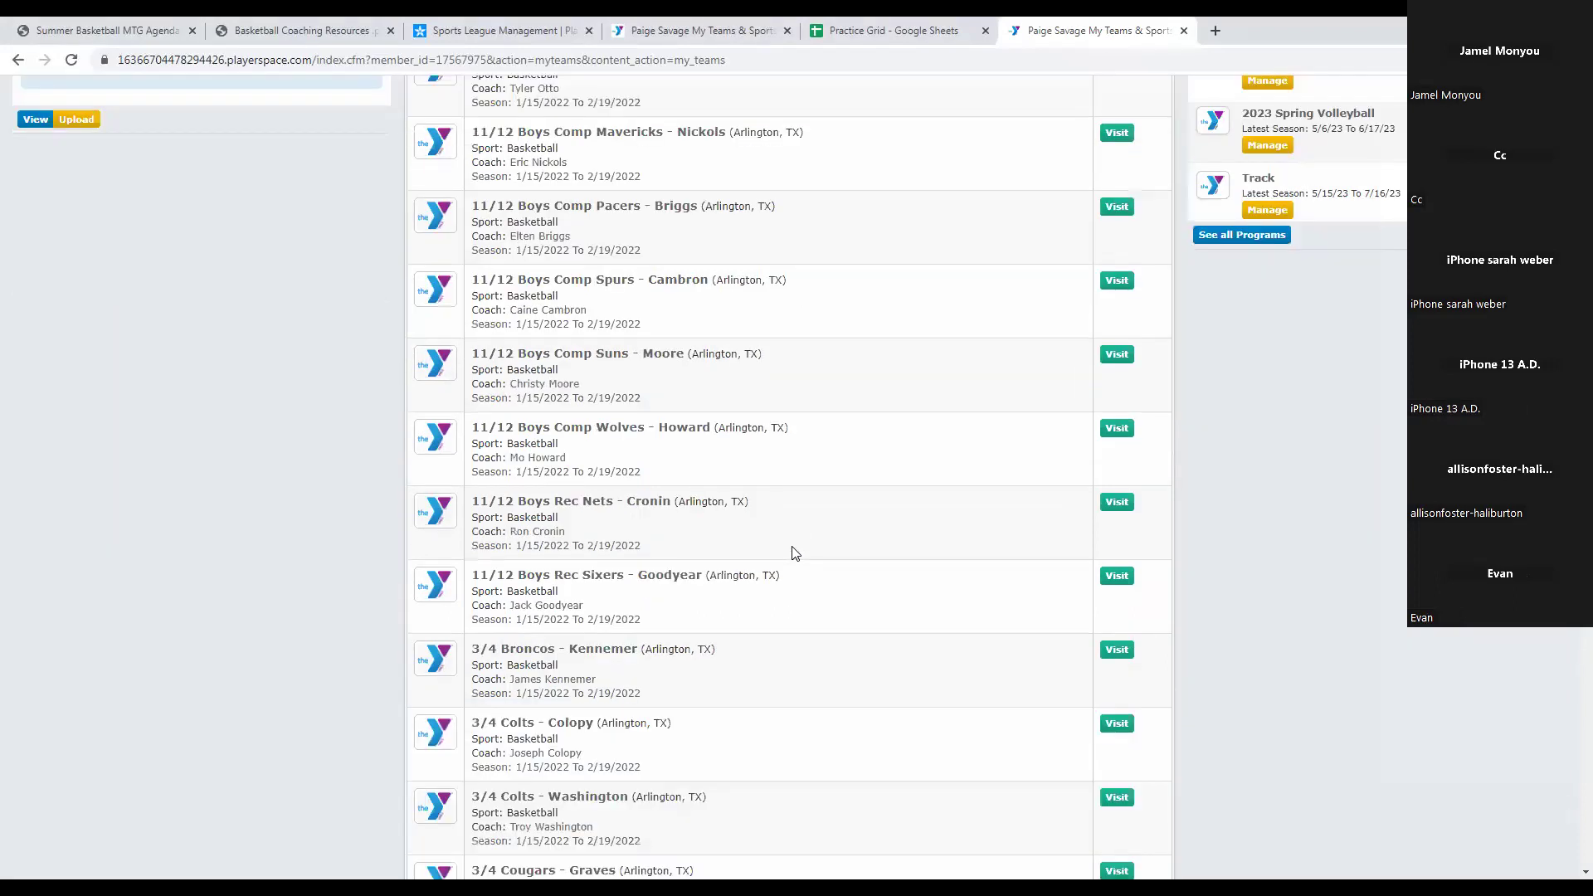
scroll(794, 553, up, 7)
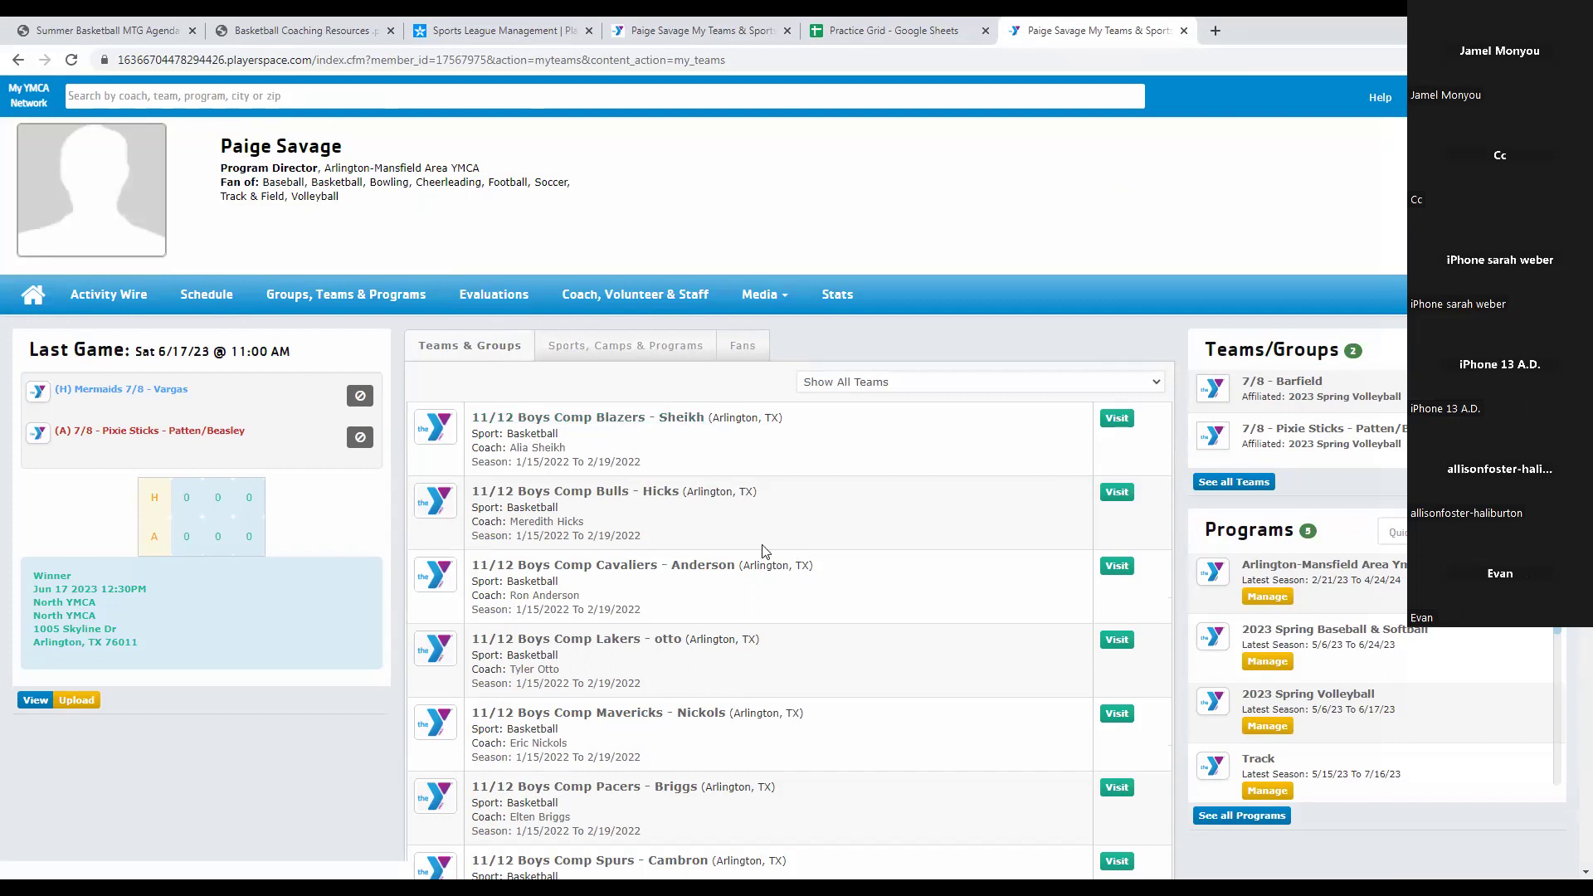
Visit the first listed team, 11/12 Boys Comp Blazers, and look through the photos and messages on its activity wire.
click(1113, 426)
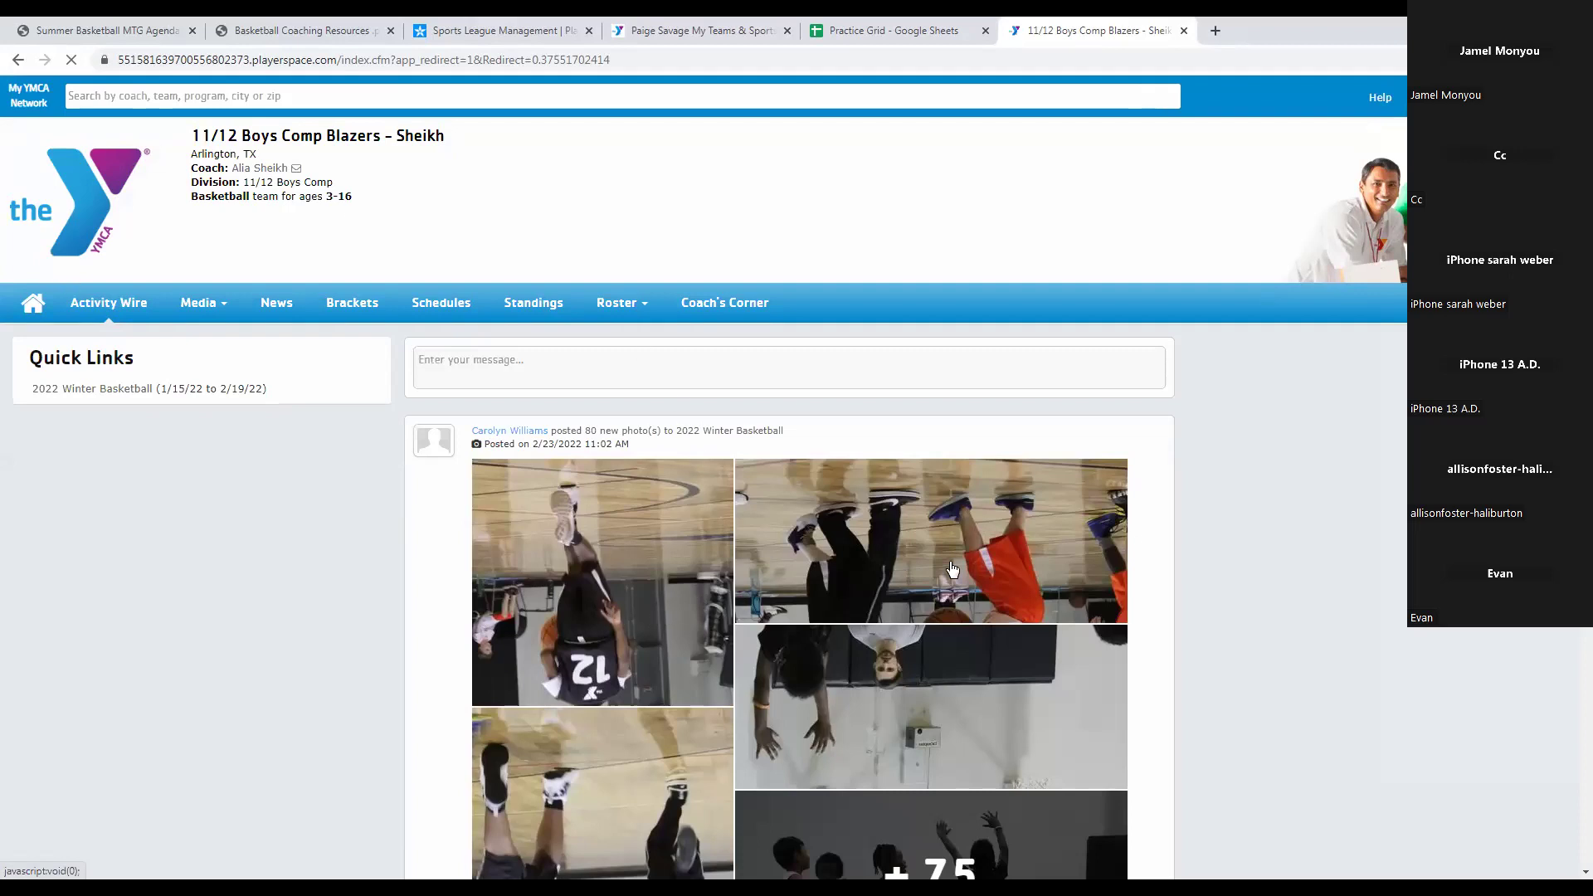
scroll(952, 570, down, 3)
scroll(952, 570, down, 6)
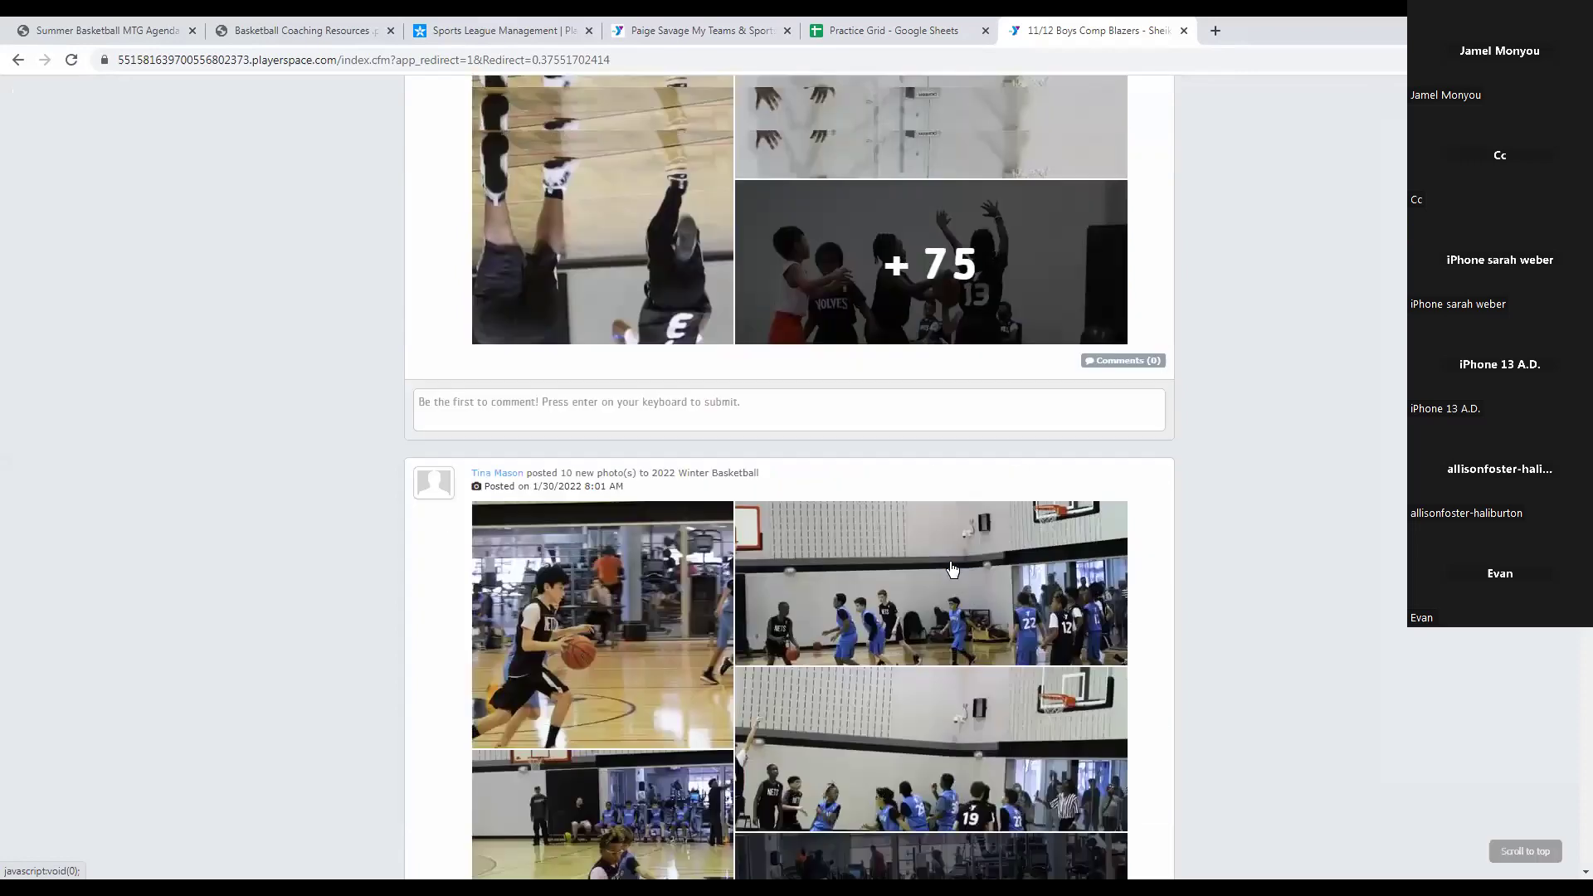
scroll(953, 570, down, 10)
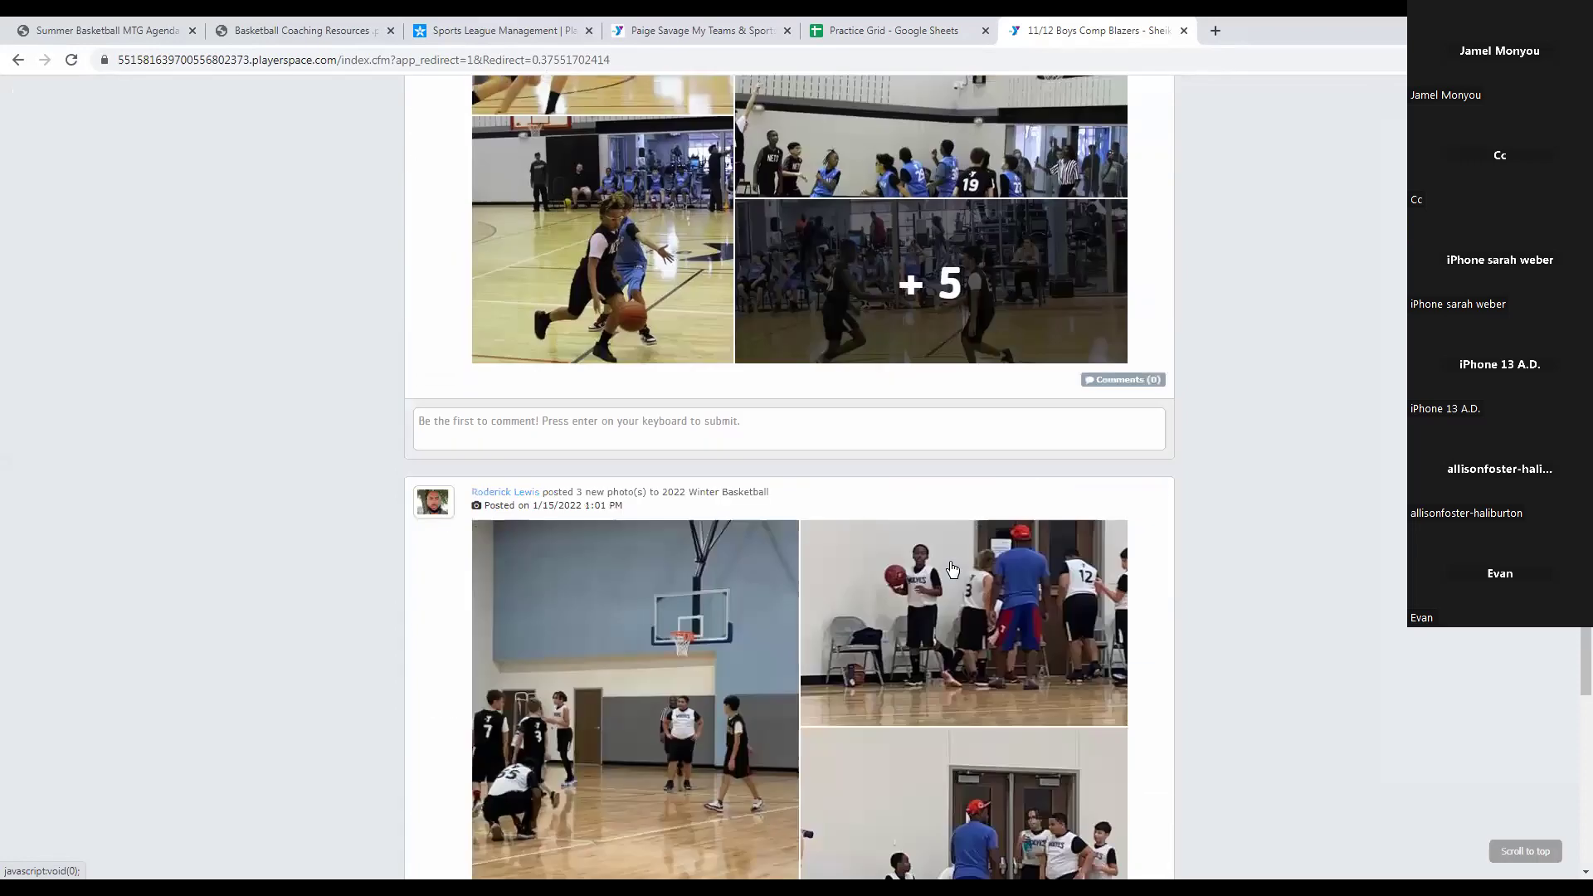
scroll(951, 570, down, 2)
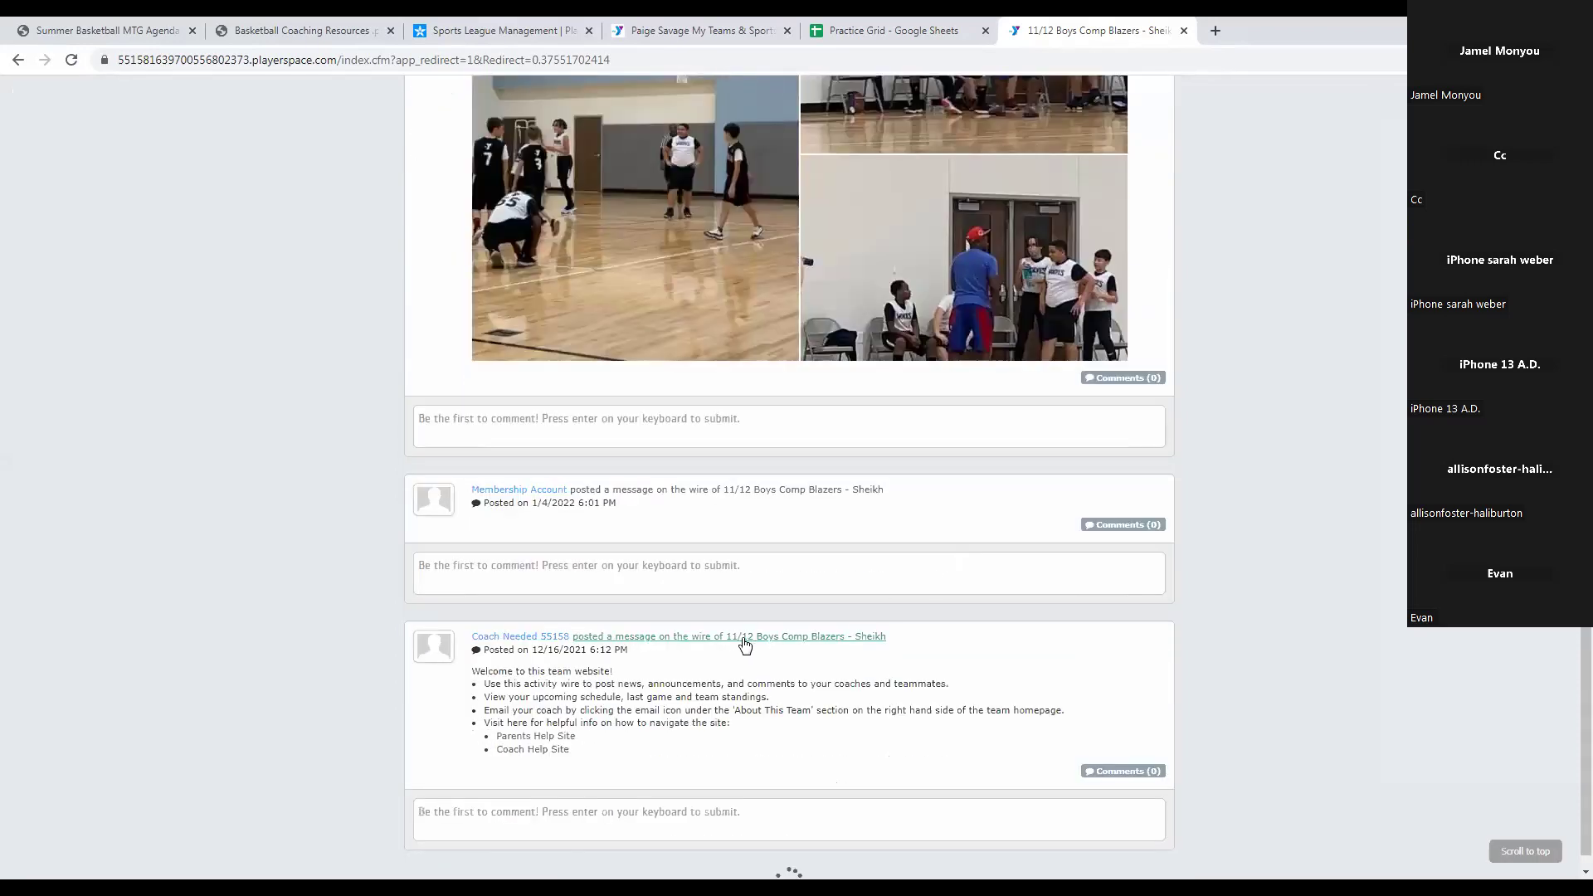
scroll(863, 553, up, 20)
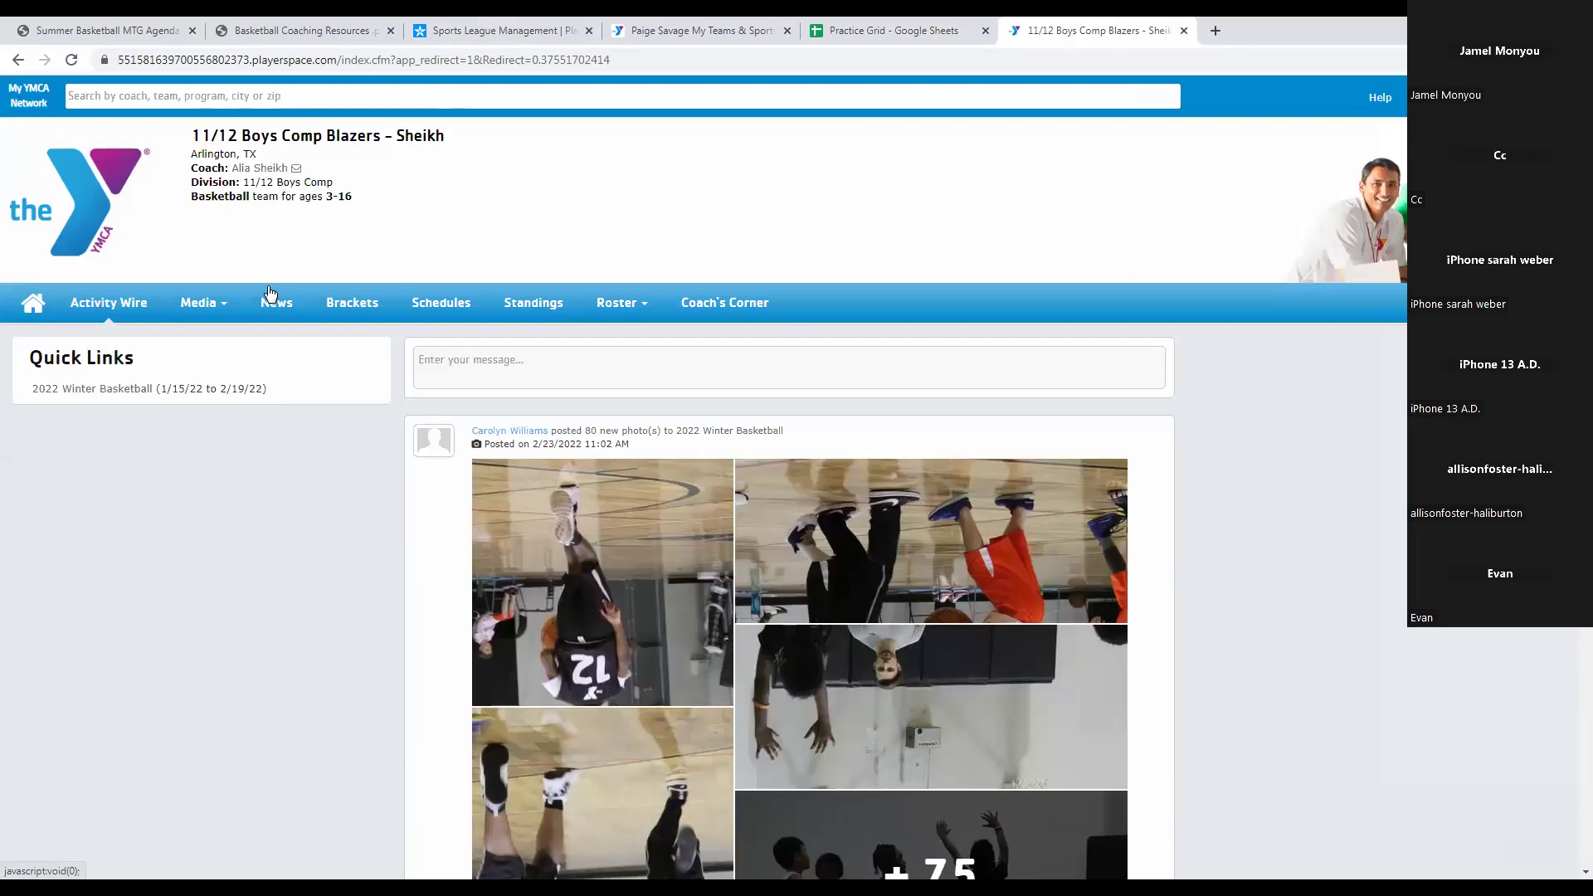
Check the team's roster categories and open its Coach's Corner general settings.
click(362, 299)
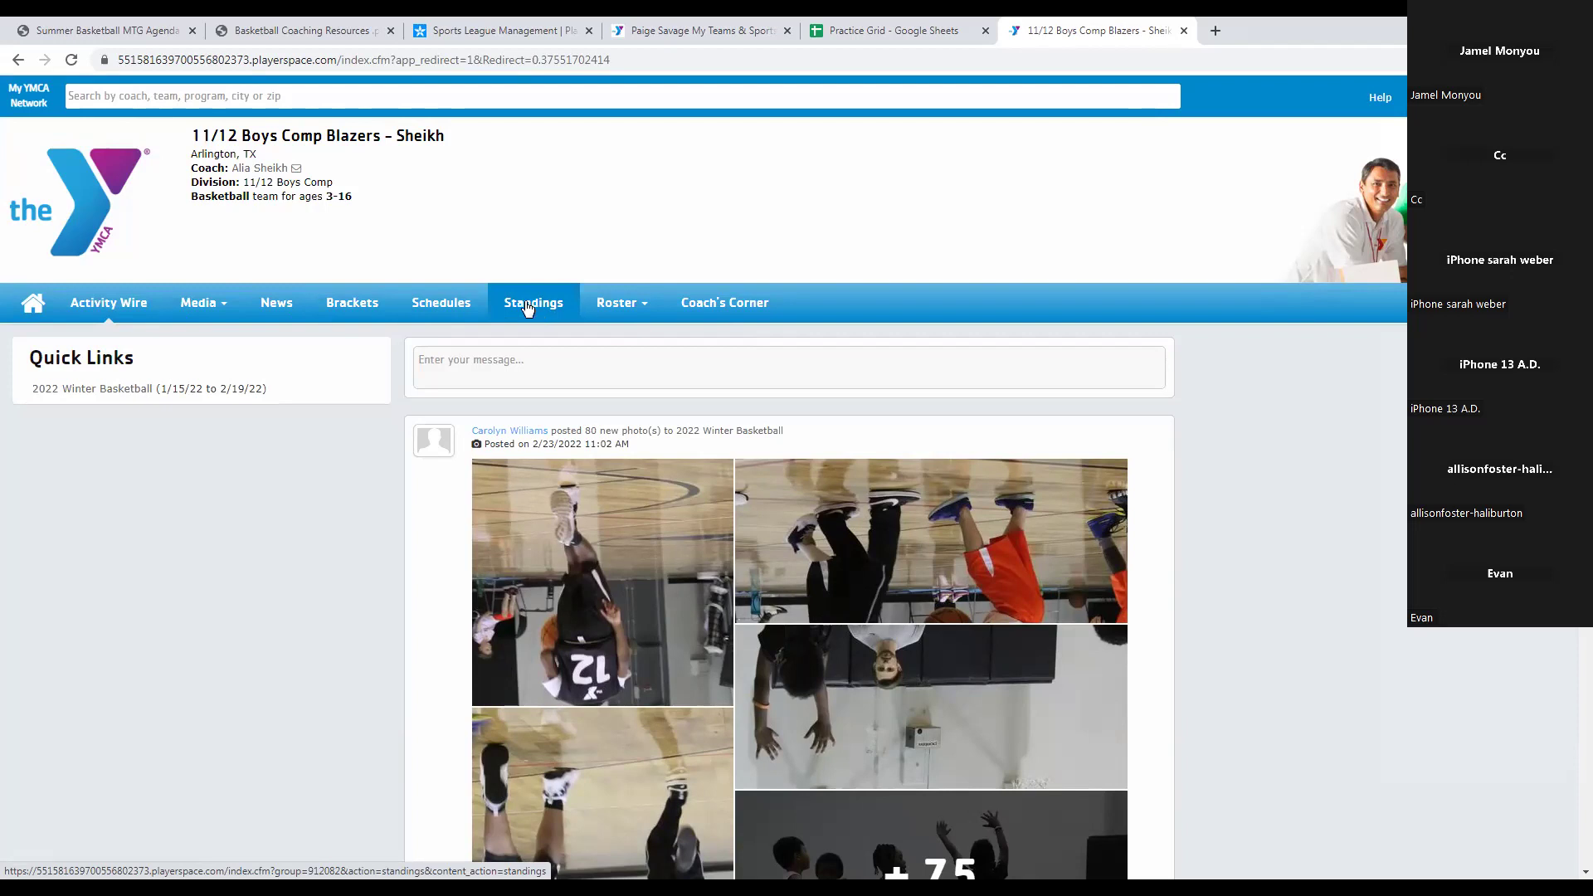
click(637, 309)
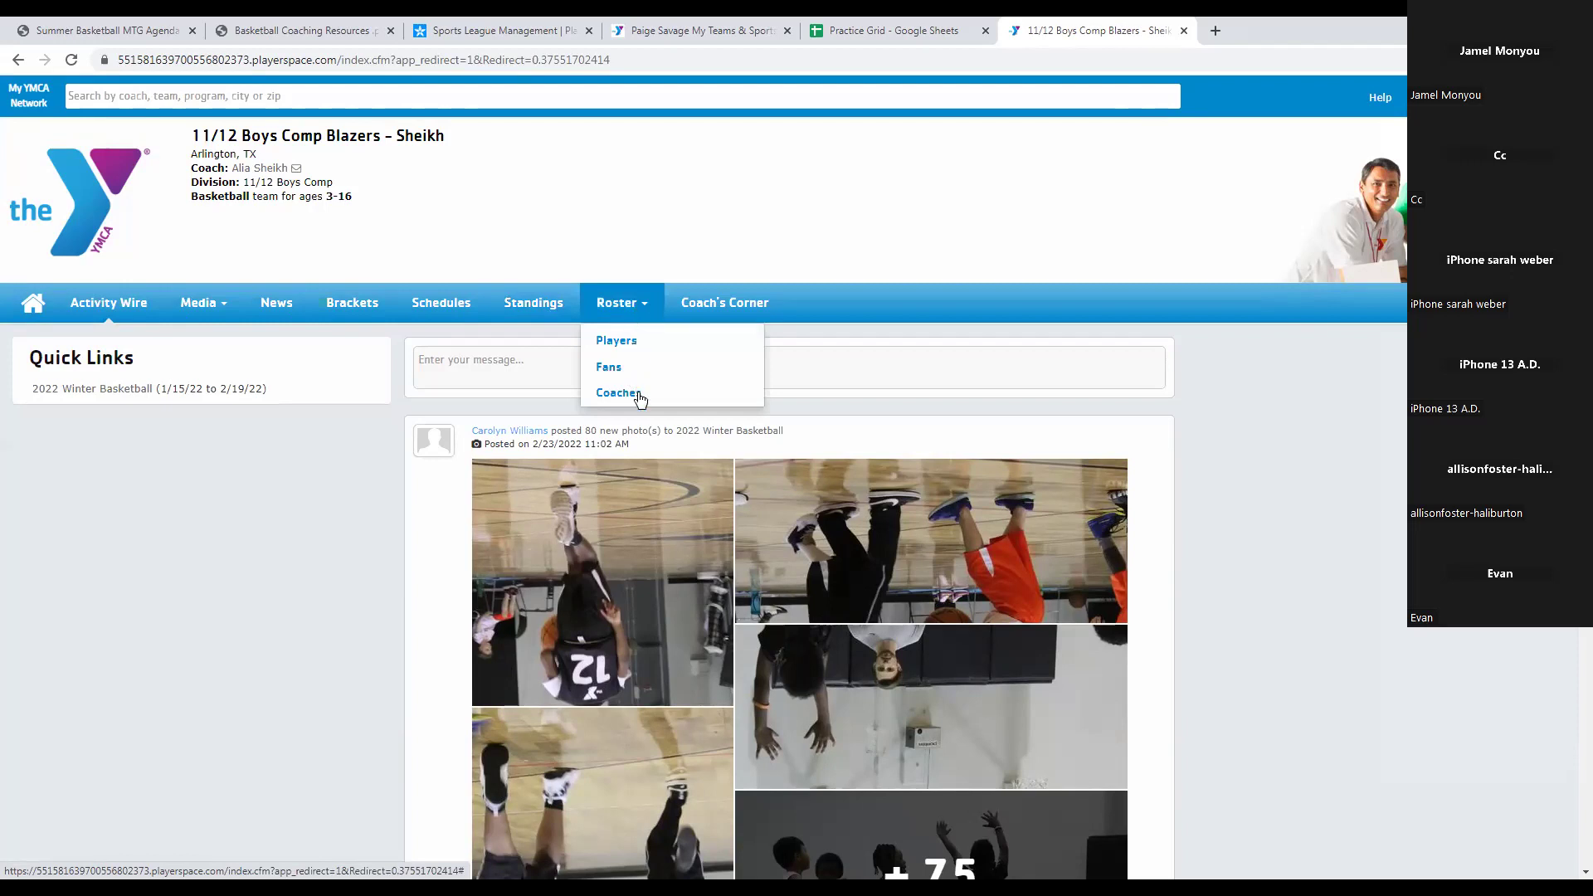
click(744, 308)
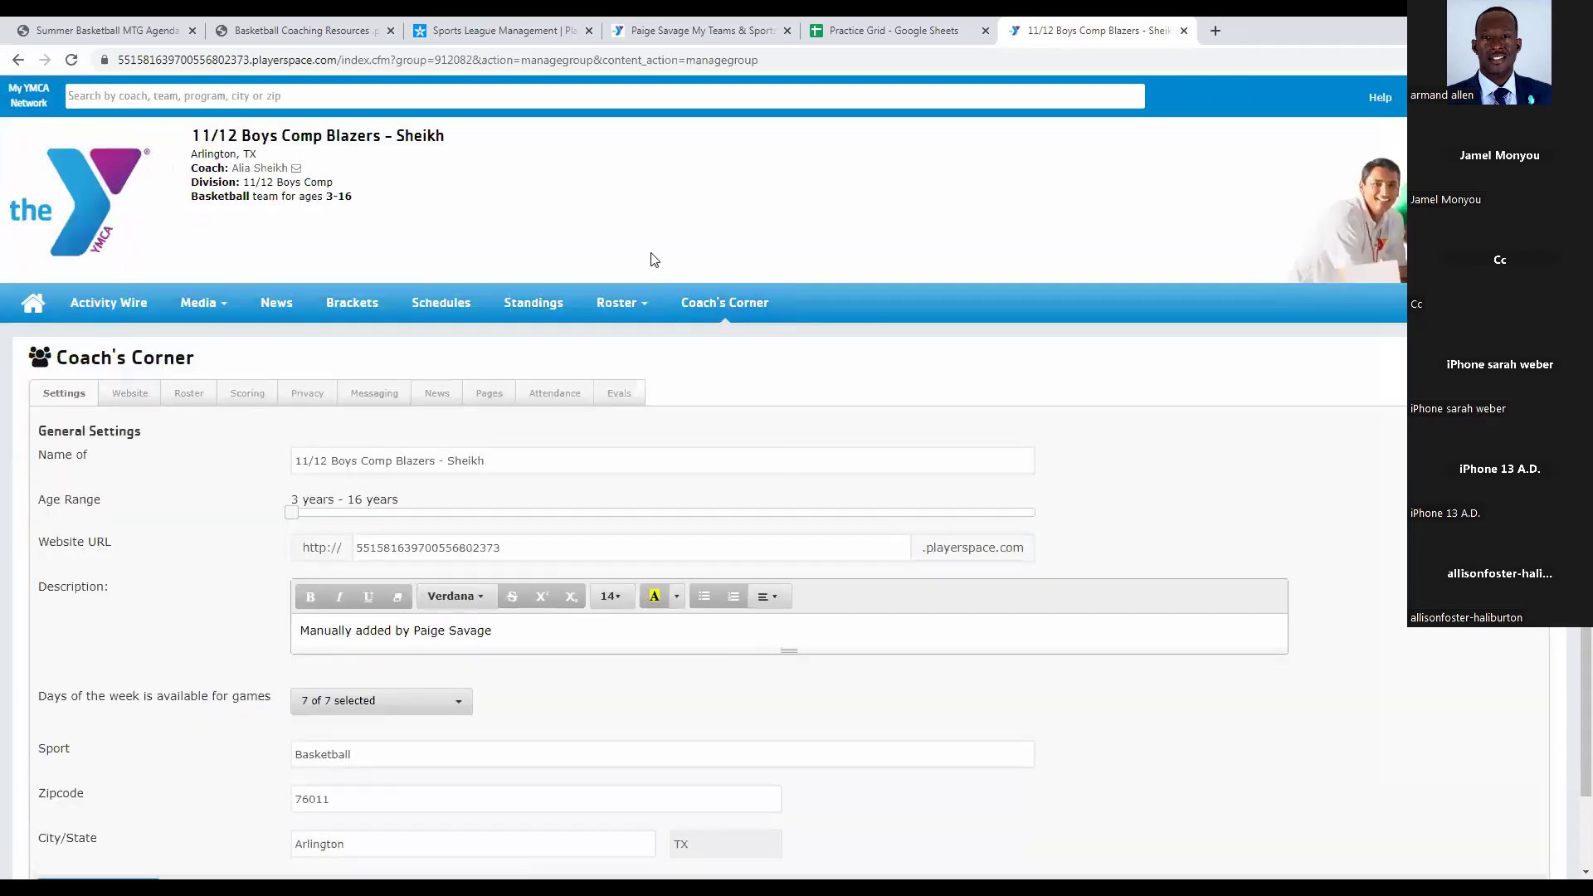
scroll(655, 253, down, 1)
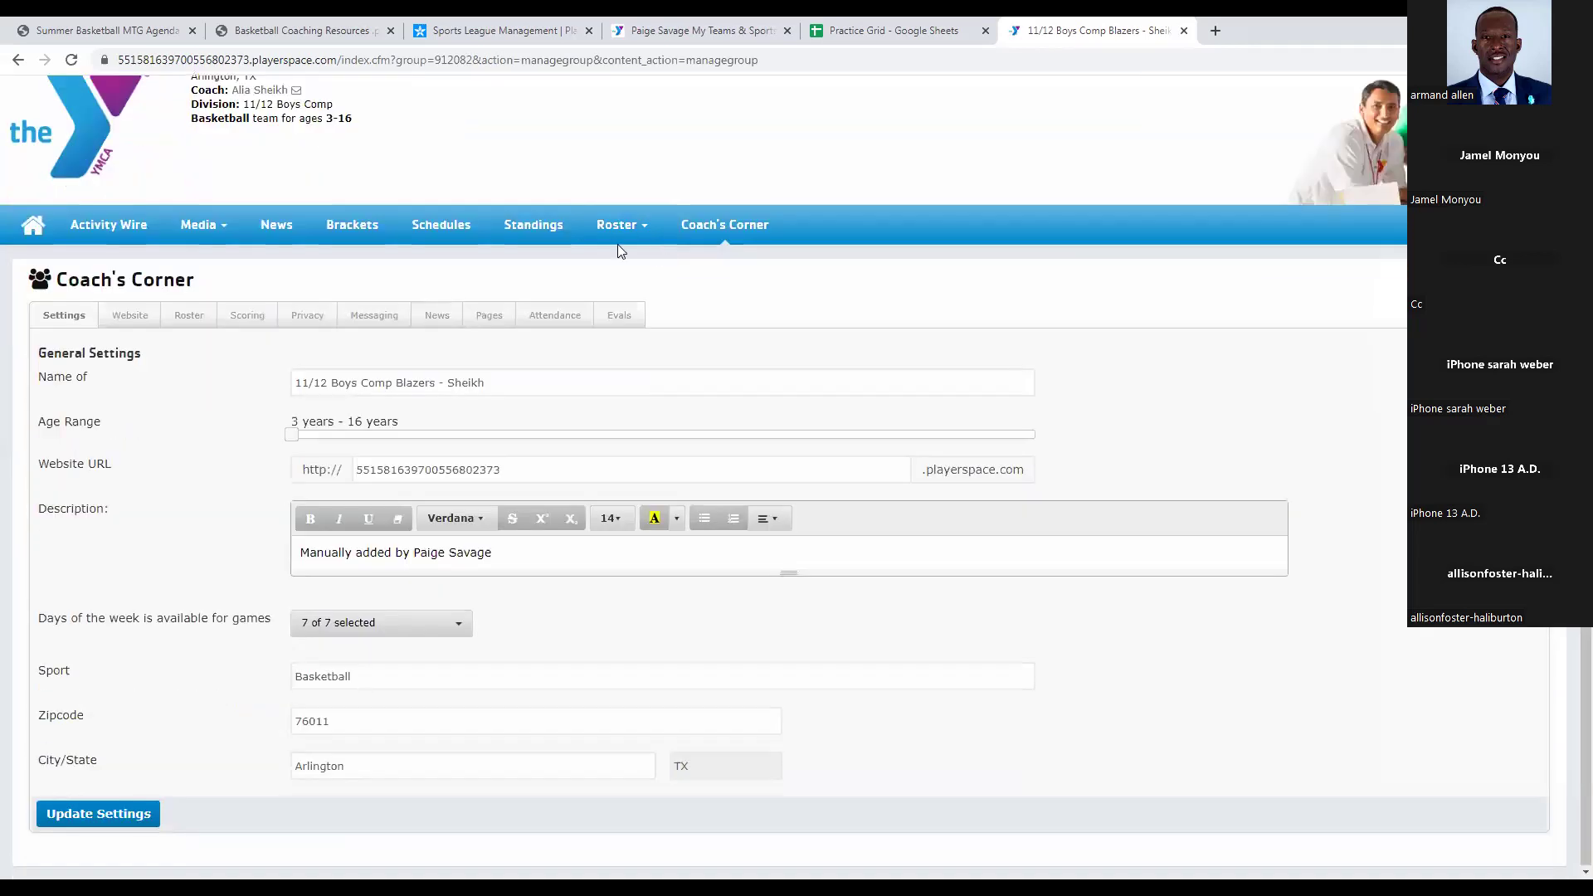
Open team messaging in Coach's Corner and inspect the subject field and the available message types.
click(383, 318)
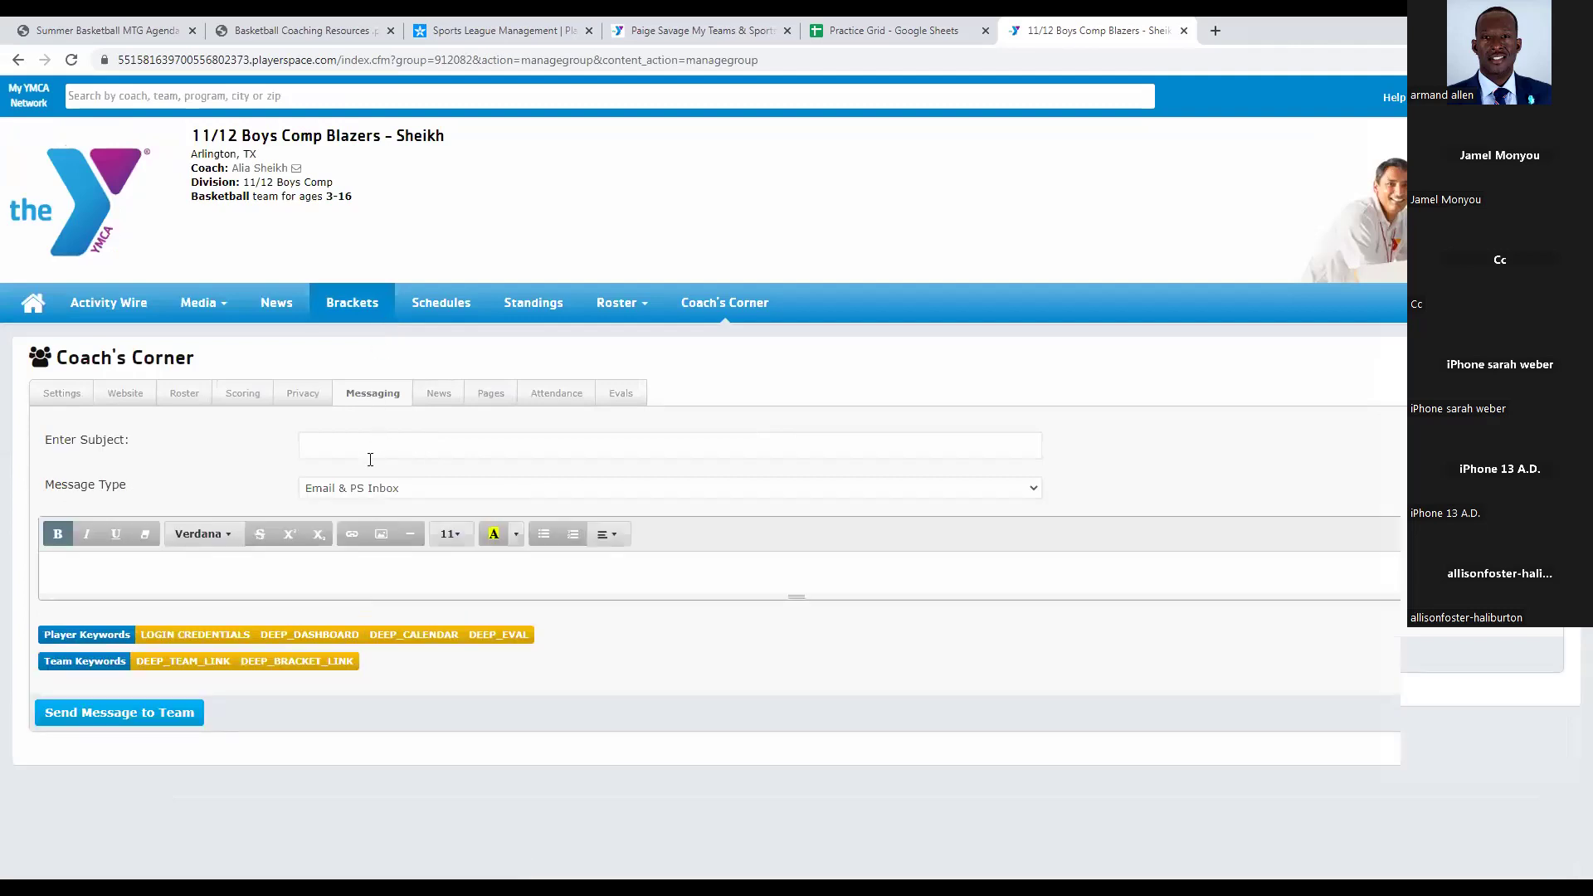
click(371, 447)
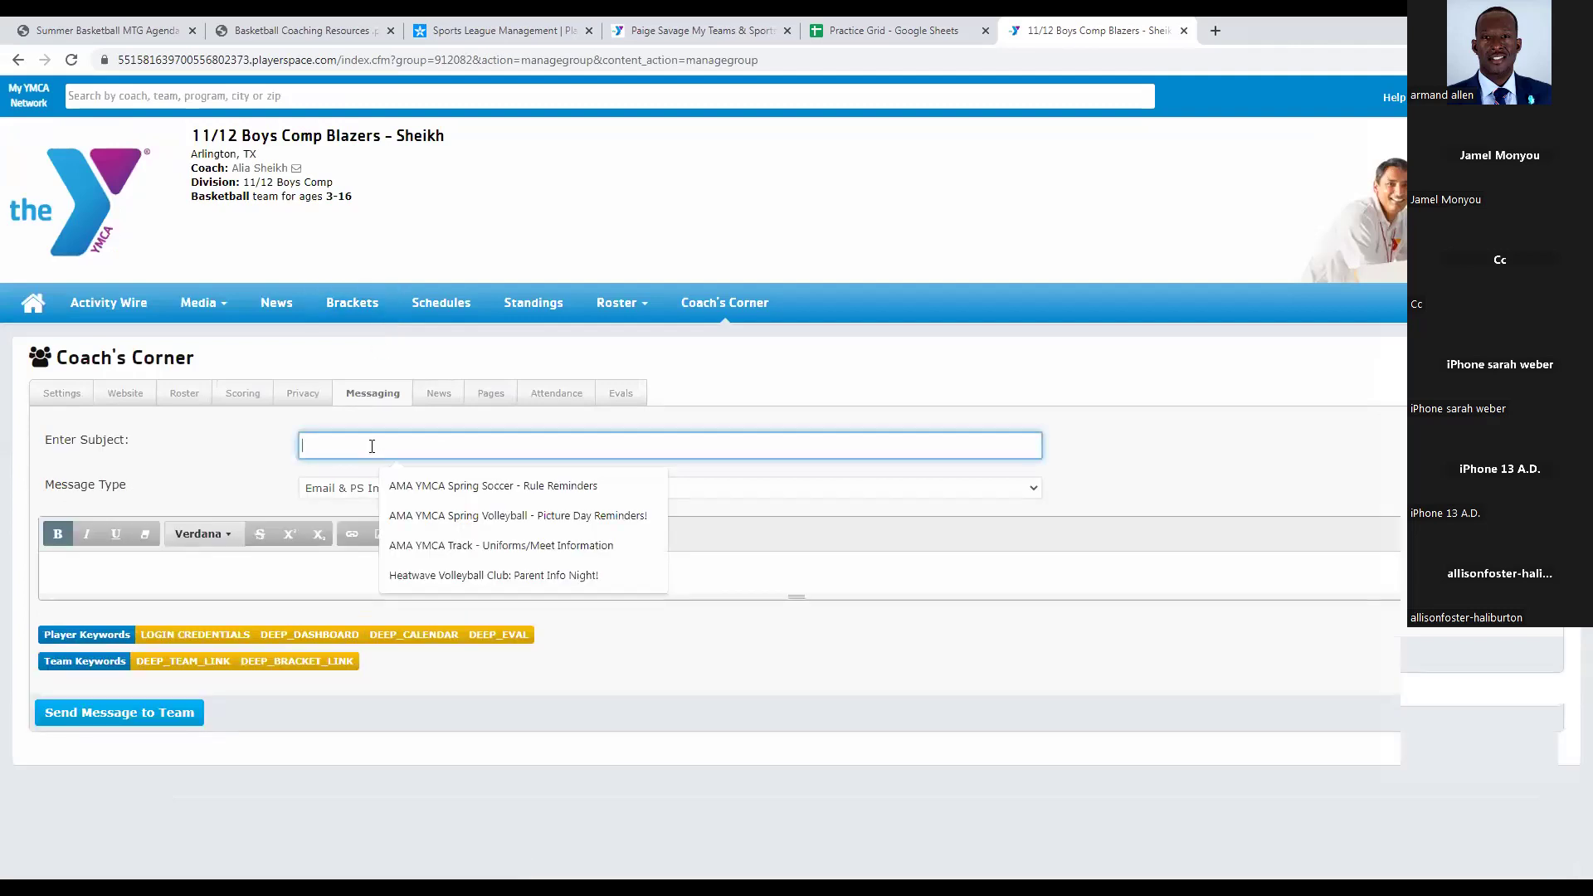
click(730, 416)
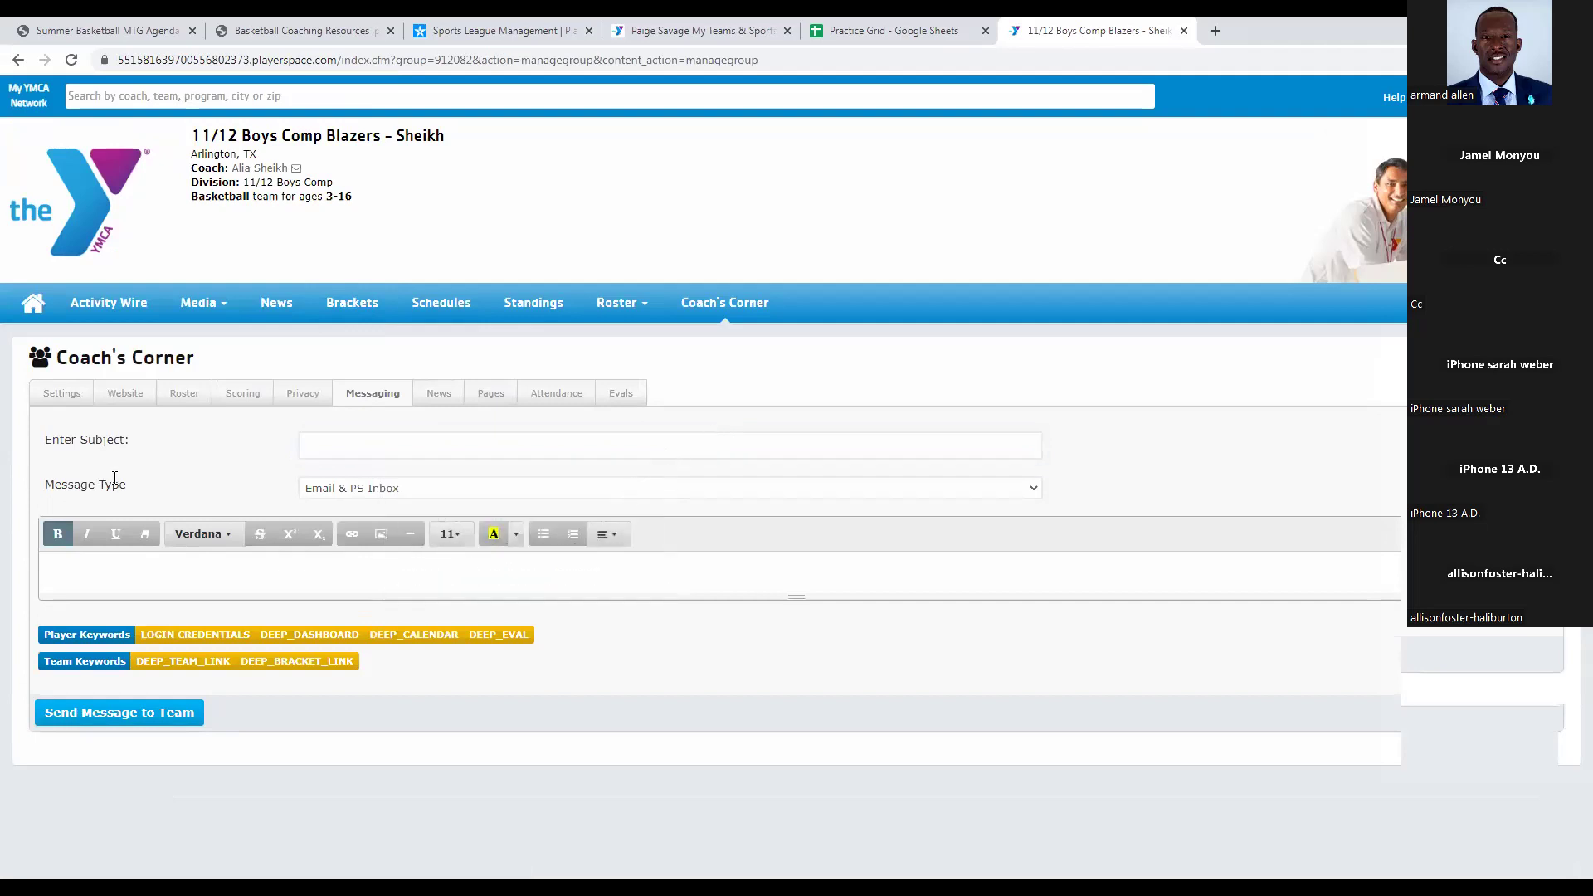
click(390, 490)
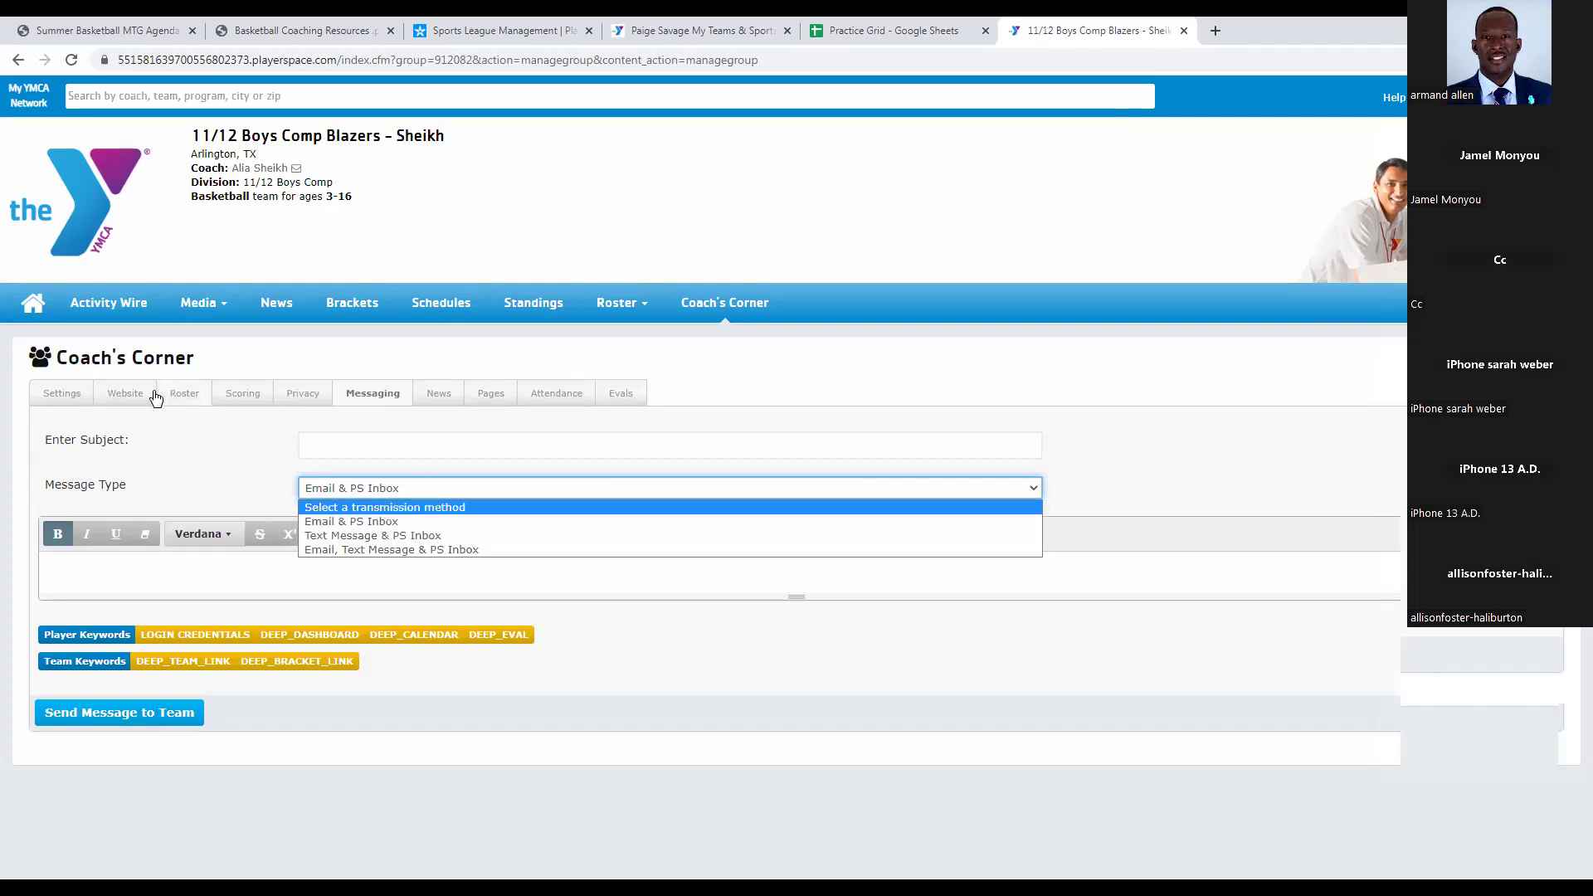
Open the team roster in Coach's Corner, review the players and try out the first player's jersey number field.
click(186, 395)
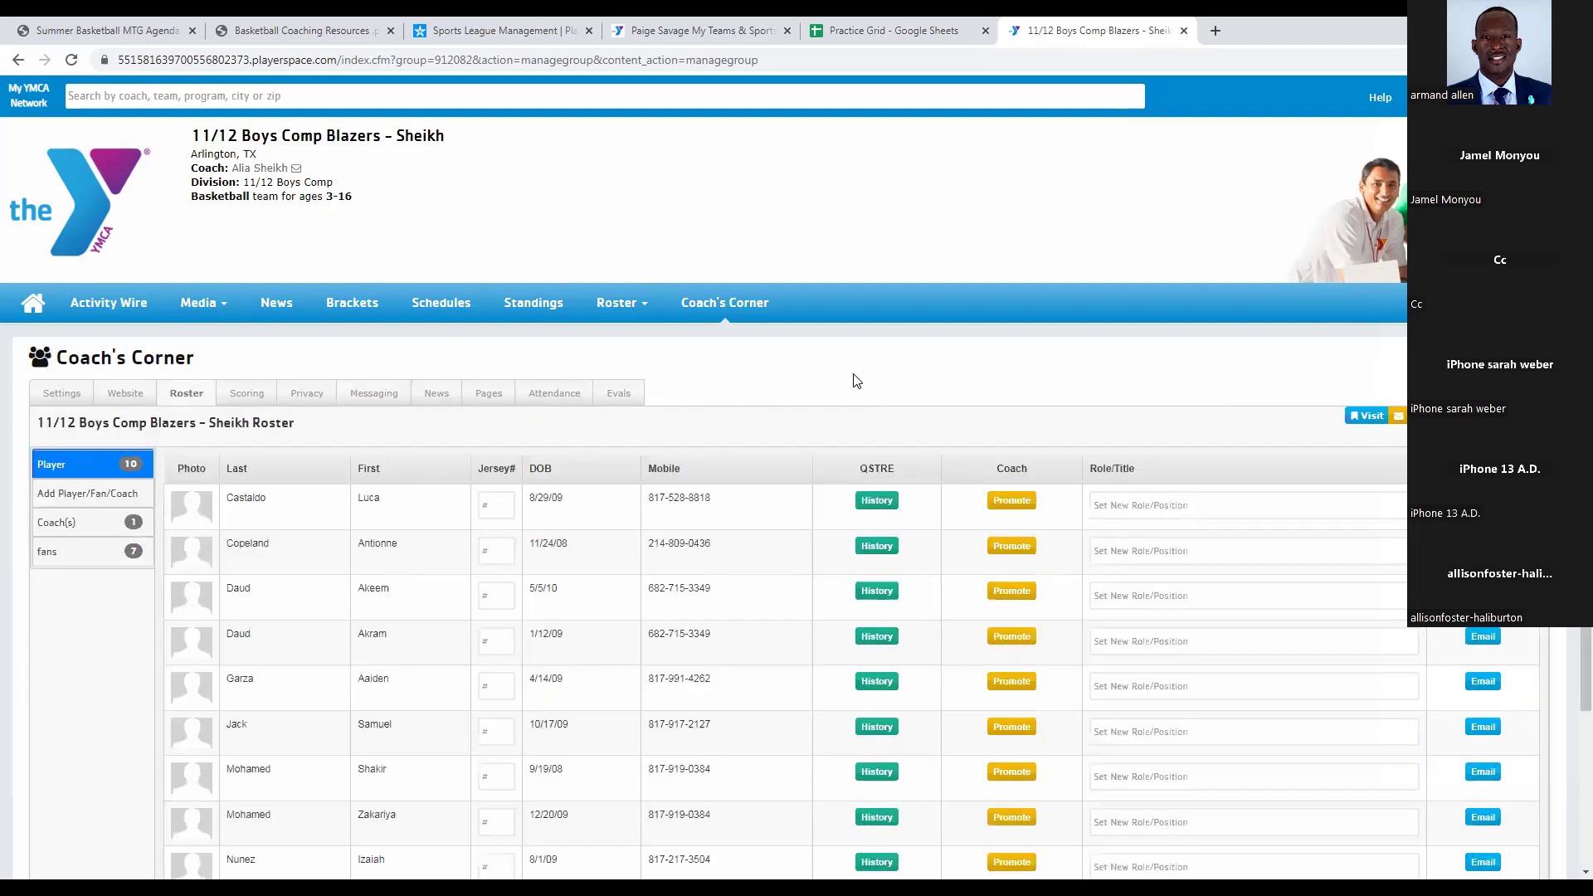
scroll(855, 382, down, 3)
scroll(826, 420, up, 2)
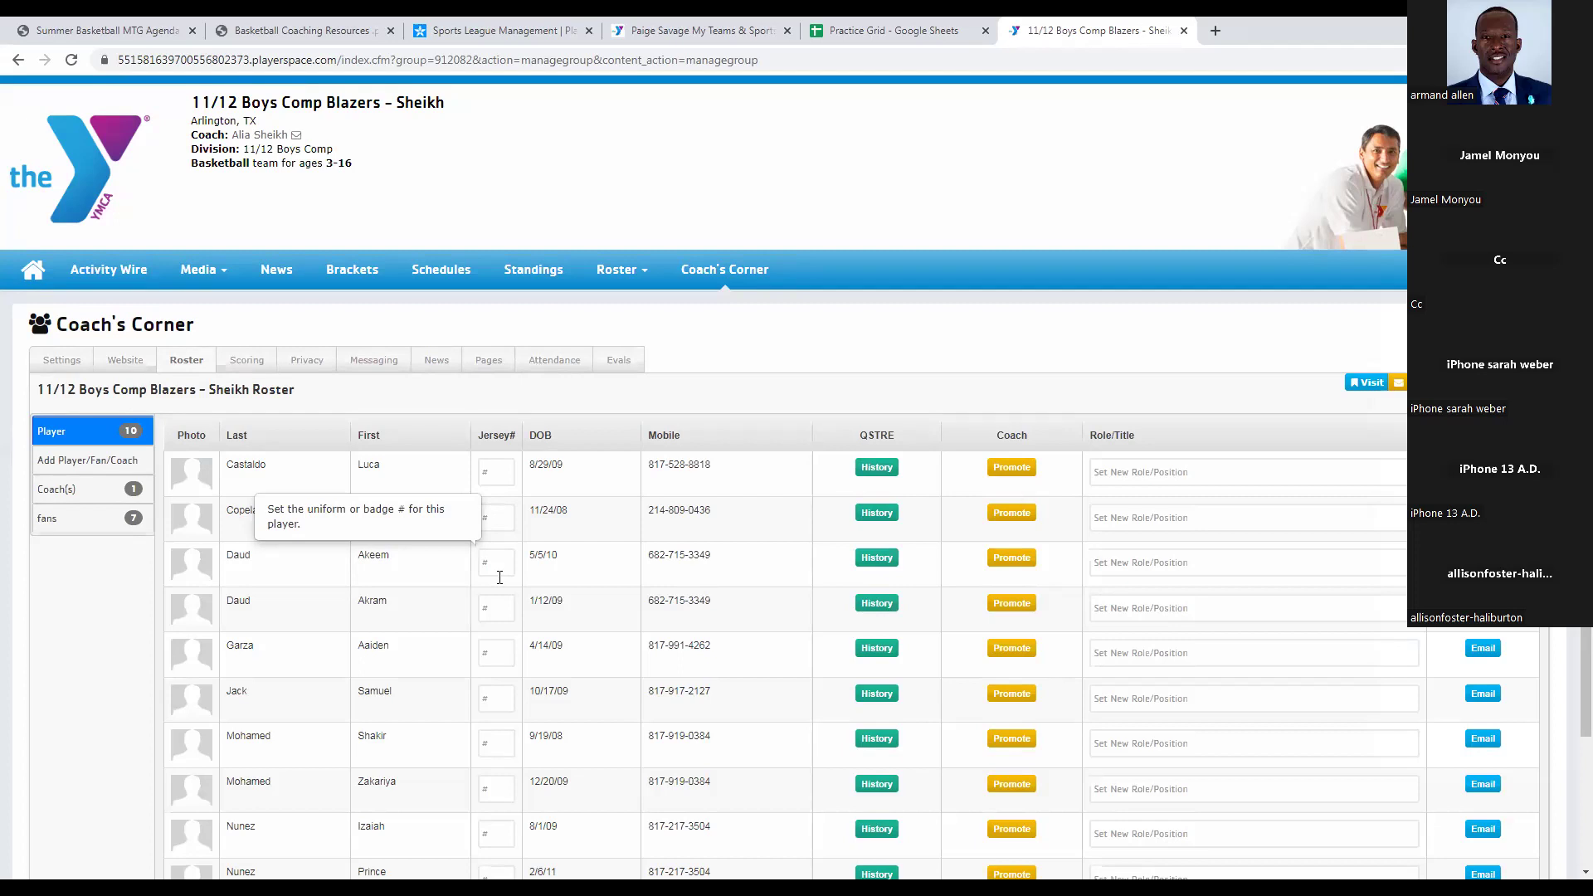
scroll(481, 552, down, 1)
scroll(479, 552, down, 1)
scroll(479, 552, up, 1)
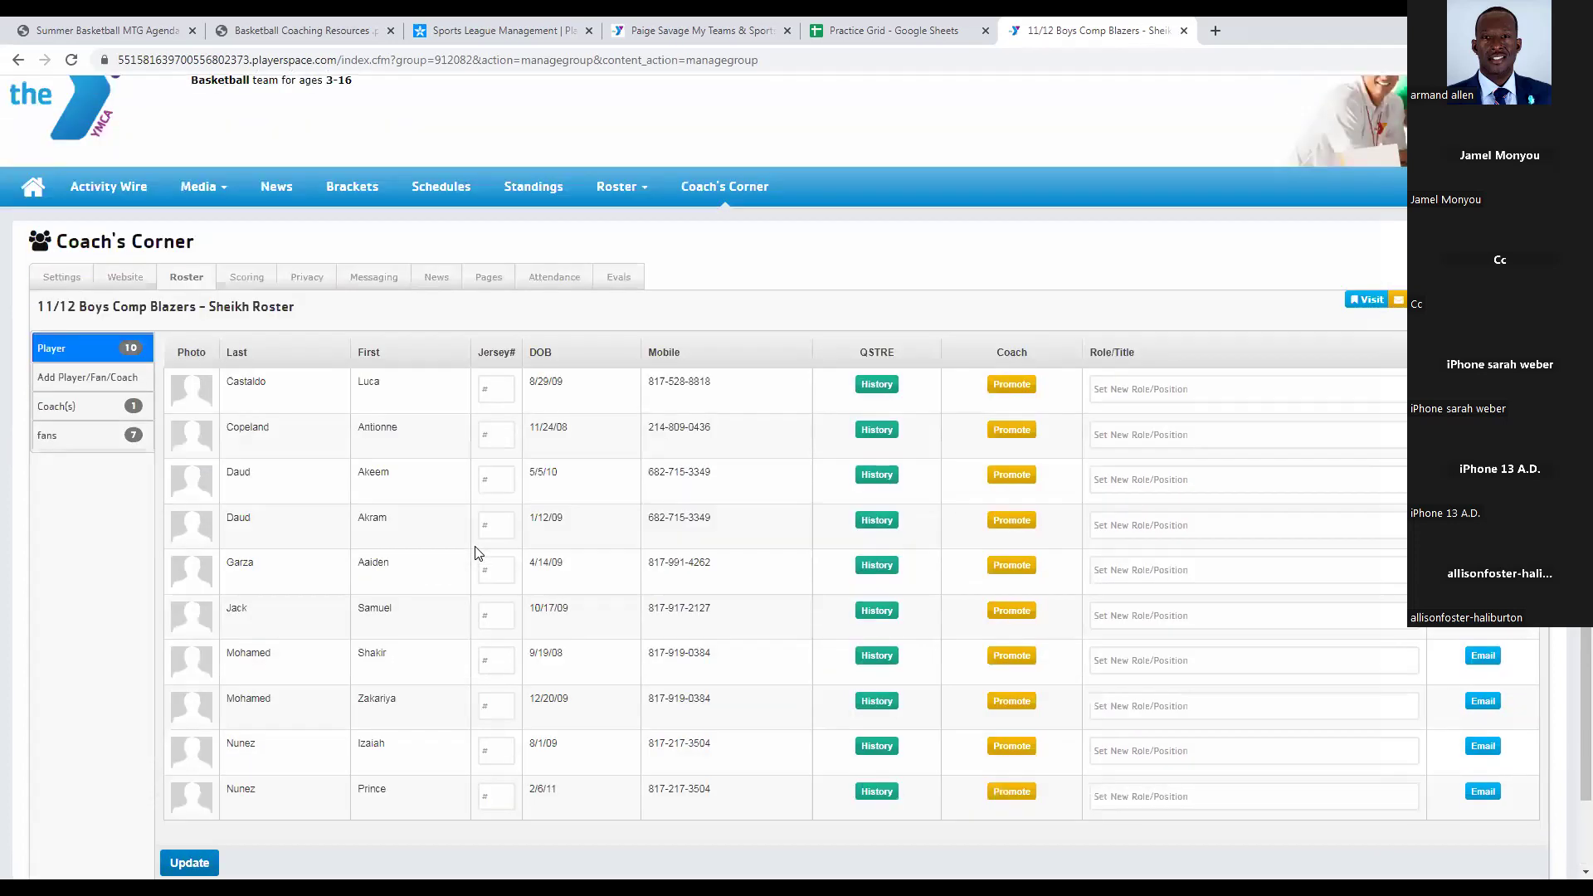
click(501, 393)
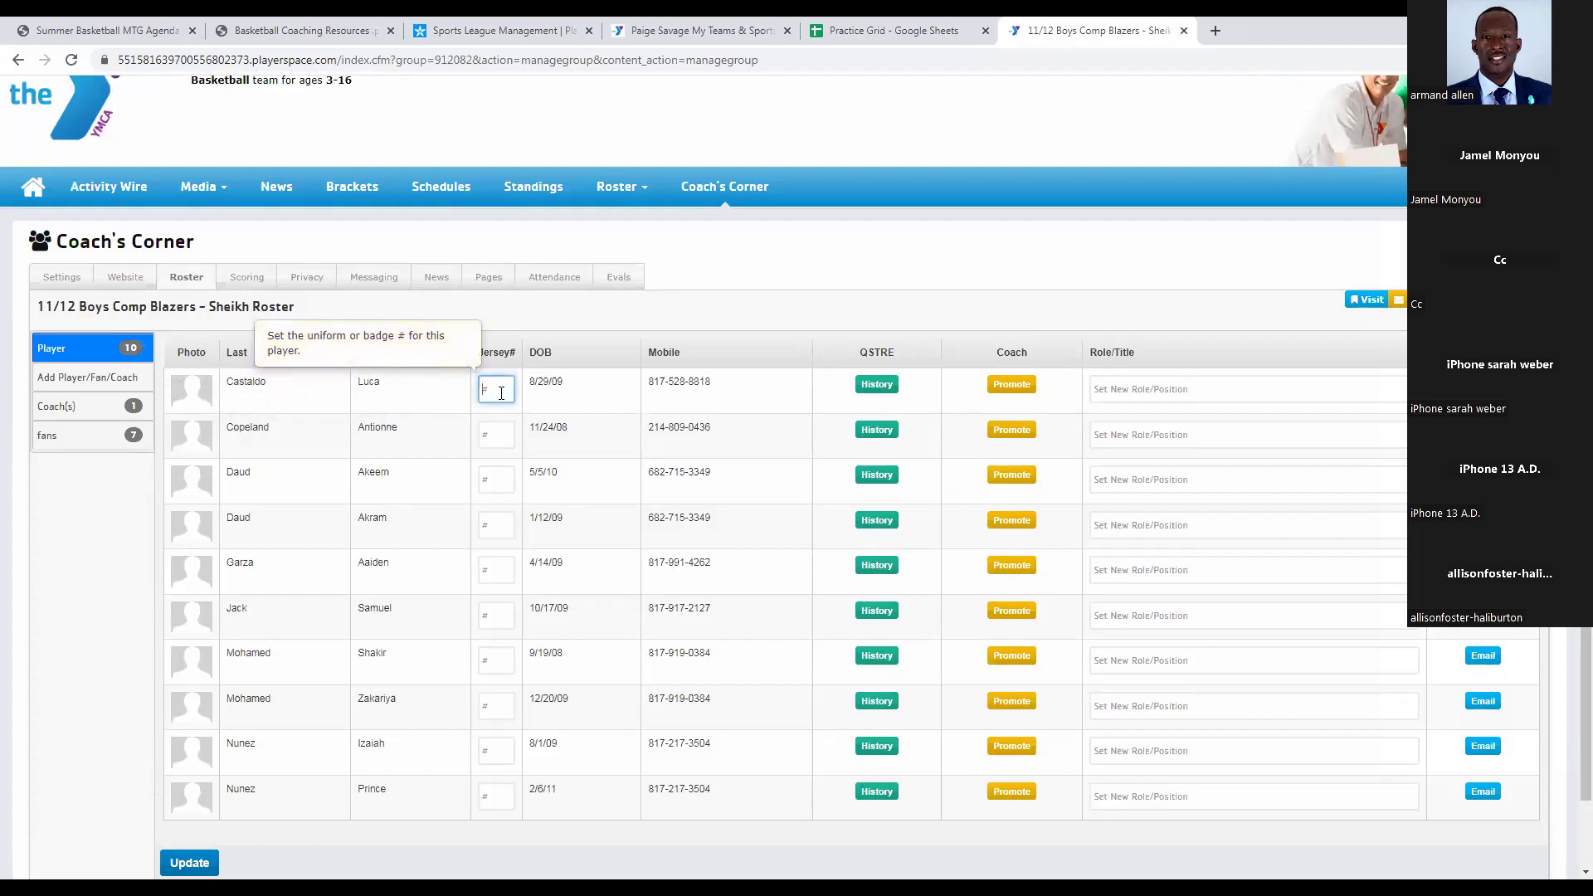
text(8)
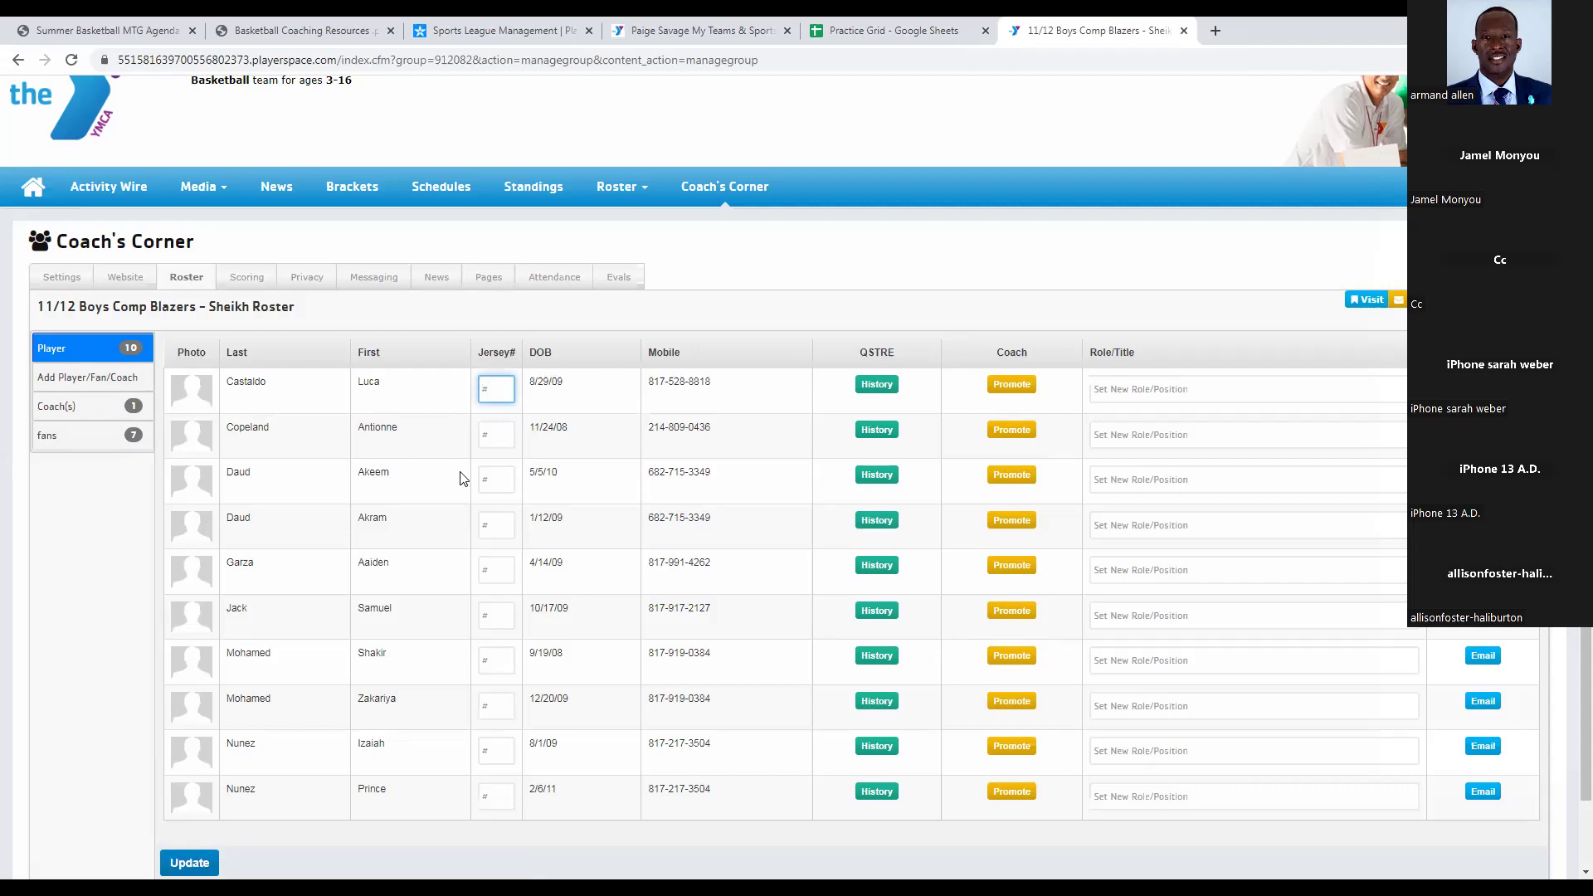
Open the form for adding a player, fan or coach and inspect its name fields and type choices.
click(129, 384)
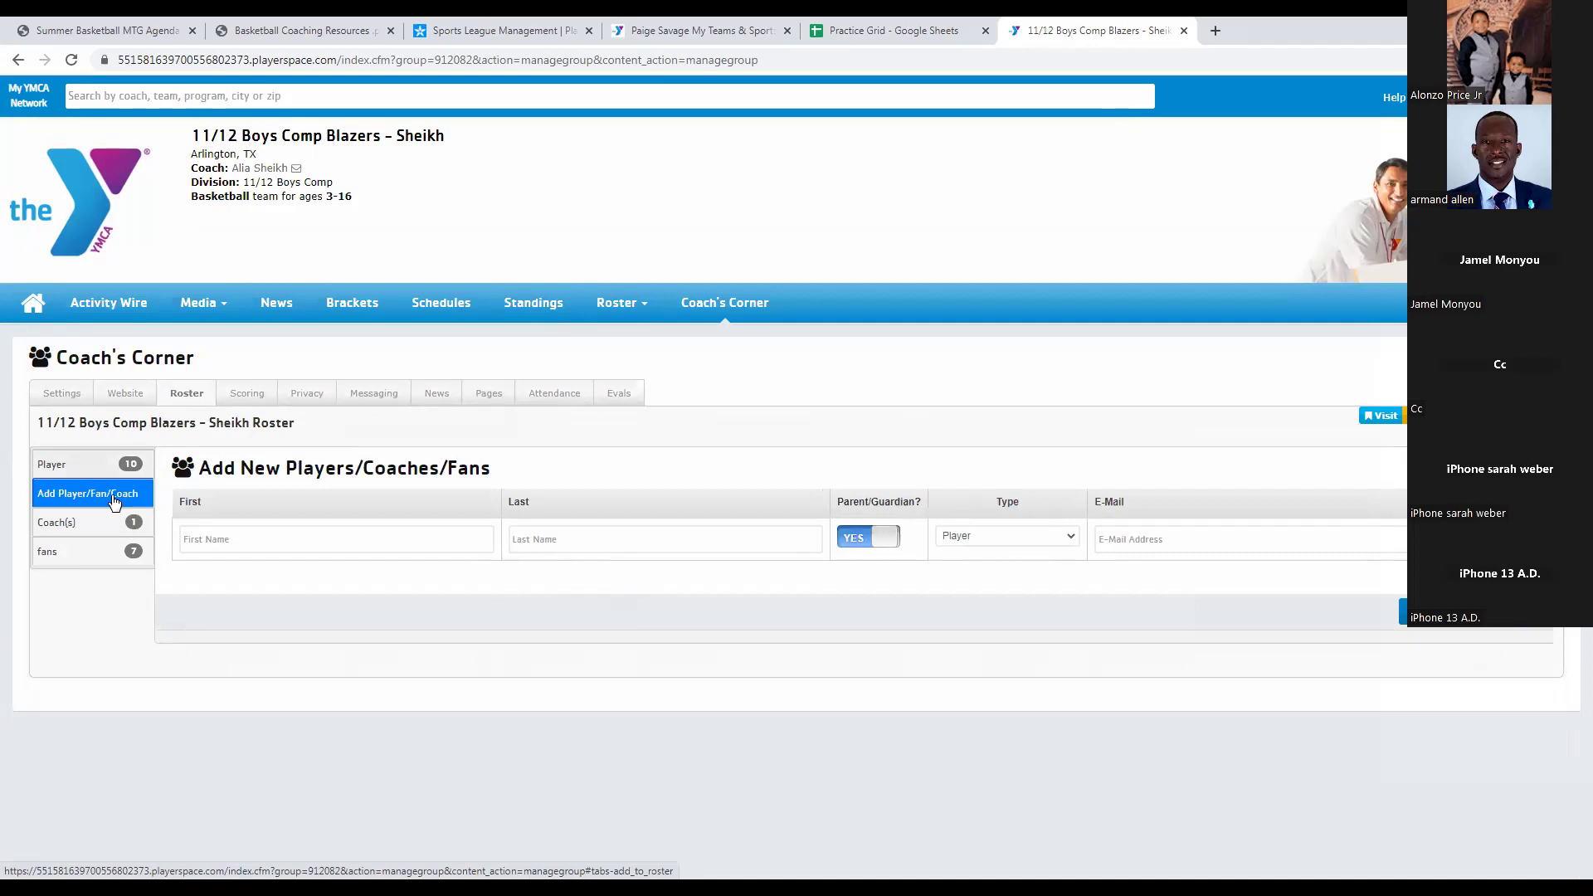
click(224, 537)
key(Tab)
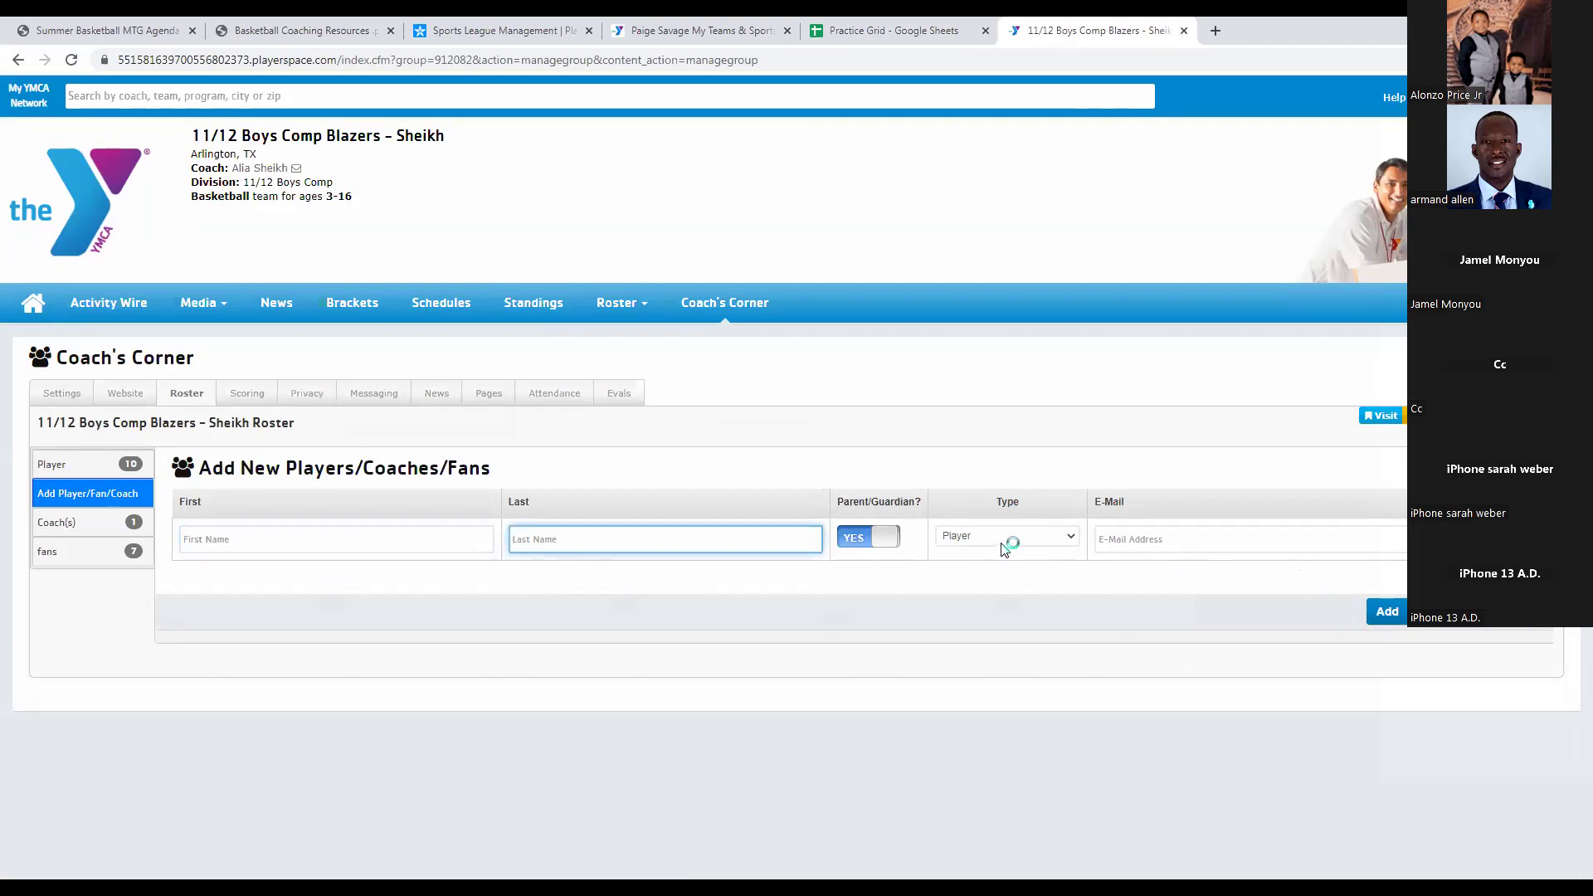
click(1006, 536)
click(1005, 580)
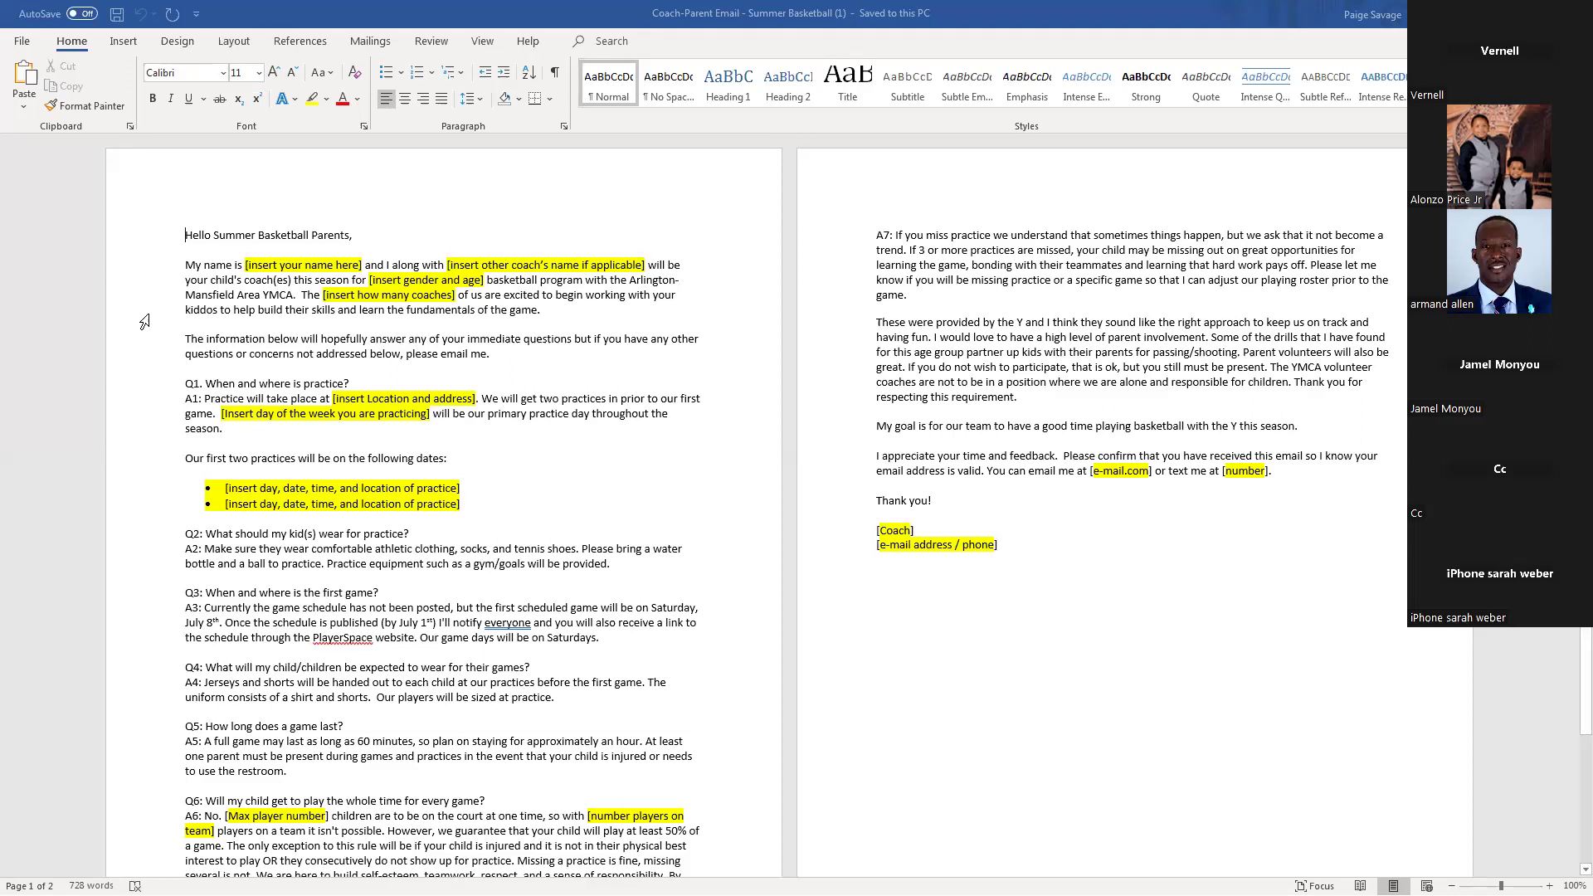
Review the Coach-Parent Email template from its beginning, including the highlighted placeholders coaches must fill in.
click(542, 297)
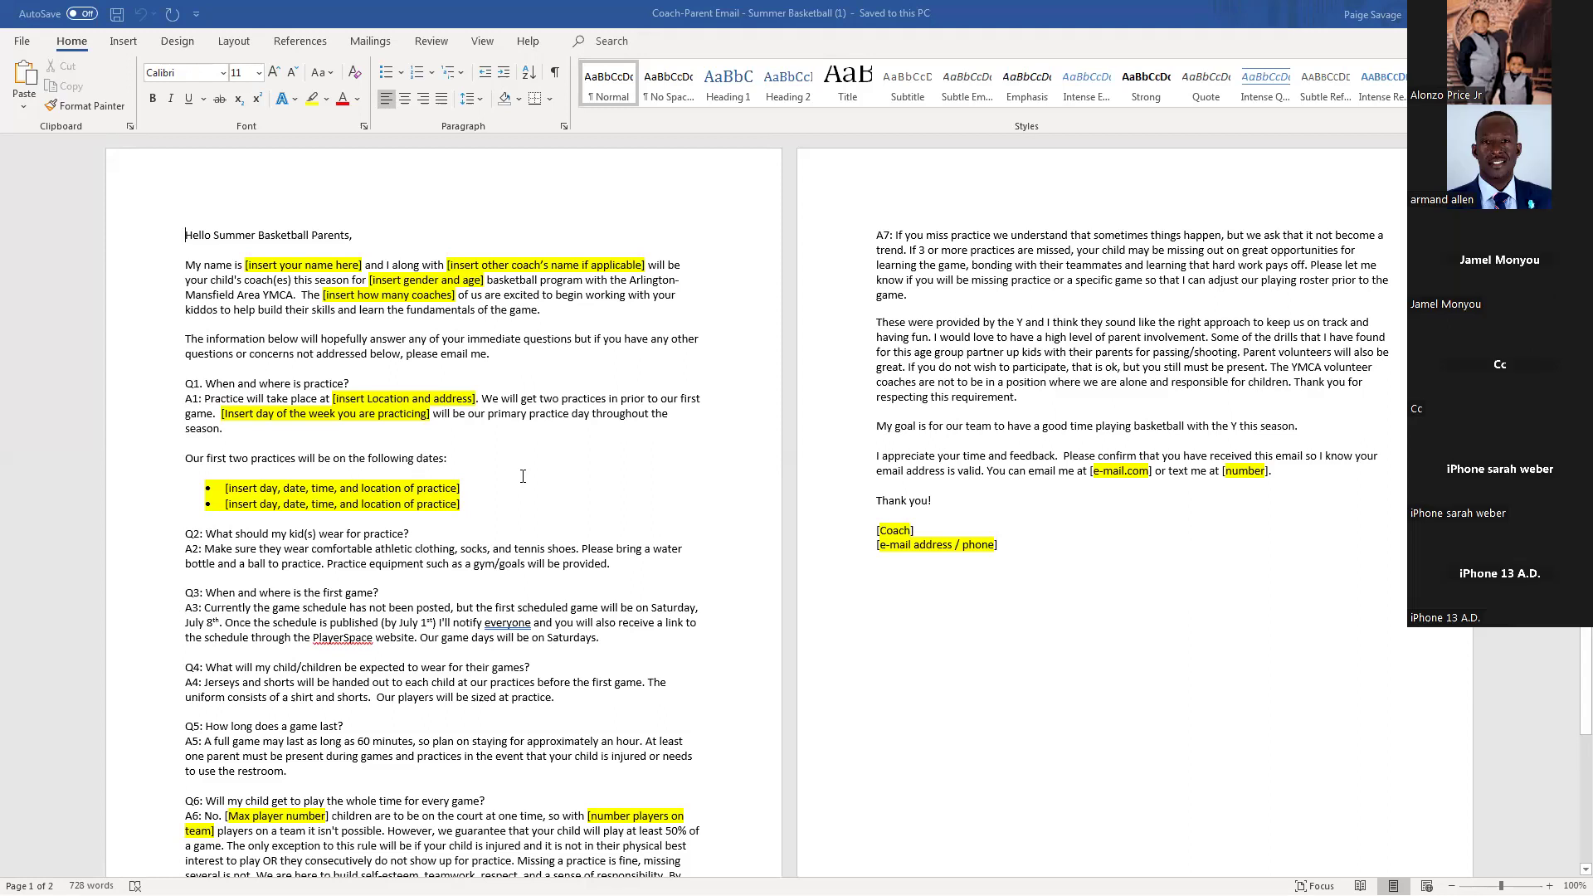
key(ctrl+Home)
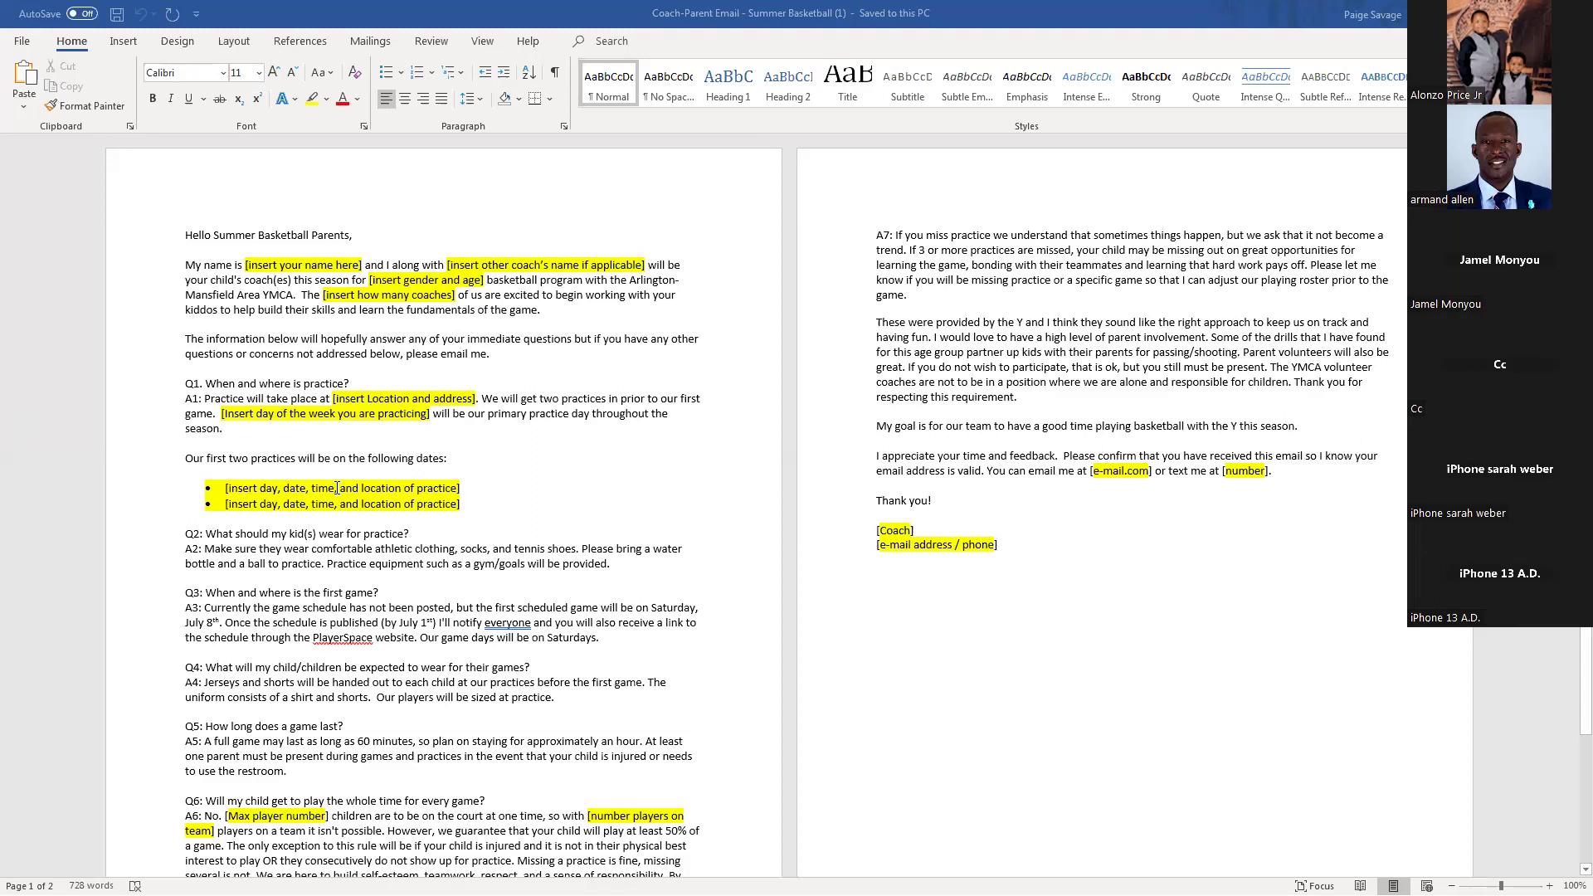